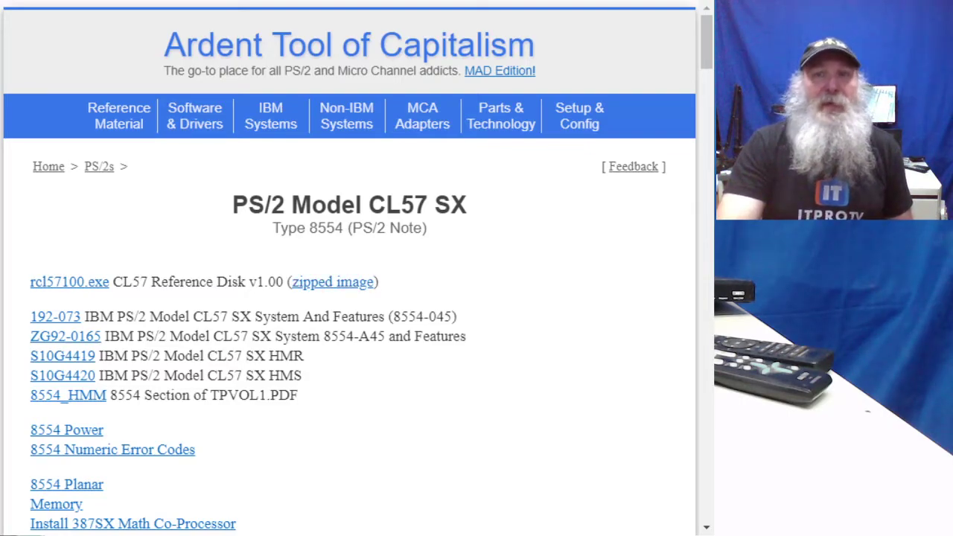
Read through the PS/2 Model CL57 SX page down to the 8554 Planar diagram and its numbered connector legend
{"action": "scroll", "coordinate": [350, 268], "scroll_direction": "down", "scroll_amount": 1}
{"action": "scroll", "coordinate": [350, 268], "scroll_direction": "down", "scroll_amount": 1}
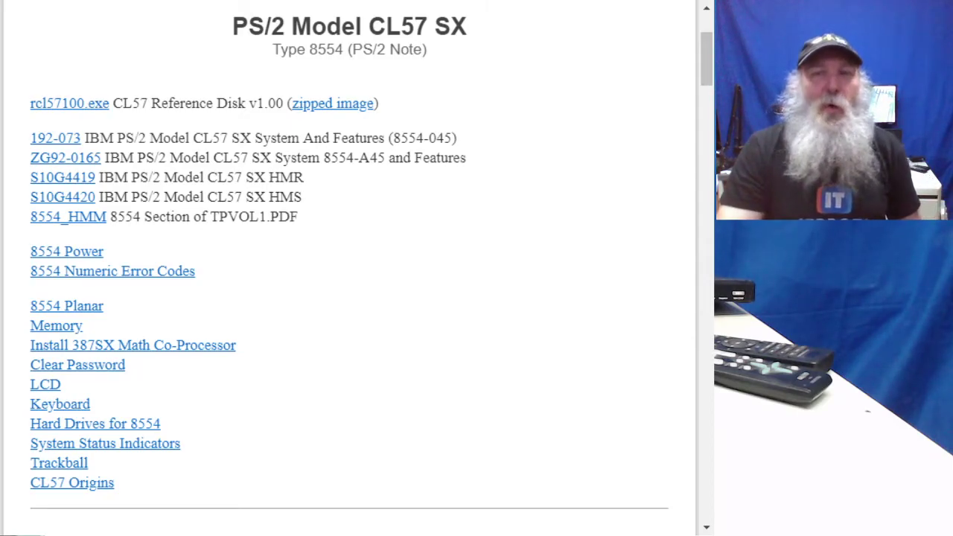
{"action": "scroll", "coordinate": [349, 268], "scroll_direction": "down", "scroll_amount": 2}
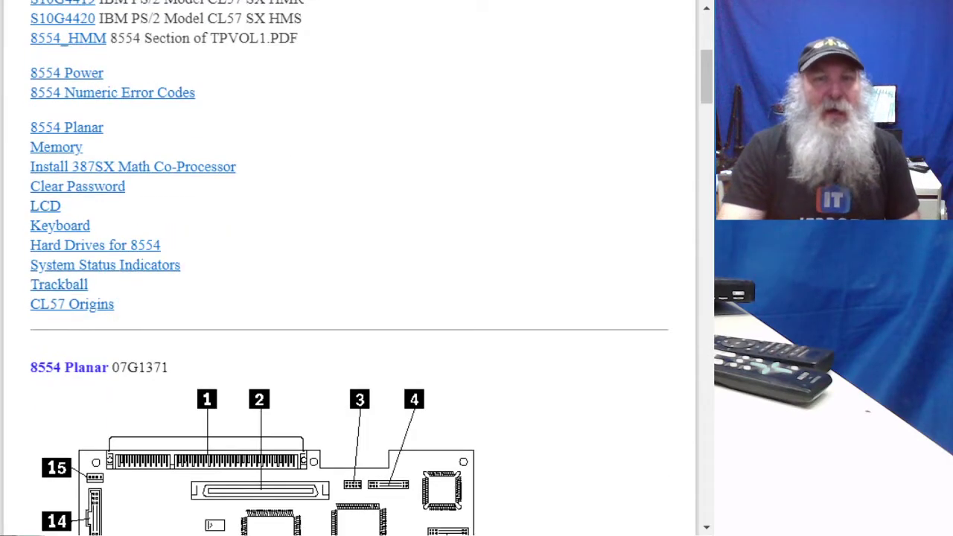
{"action": "scroll", "coordinate": [348, 268], "scroll_direction": "down", "scroll_amount": 3}
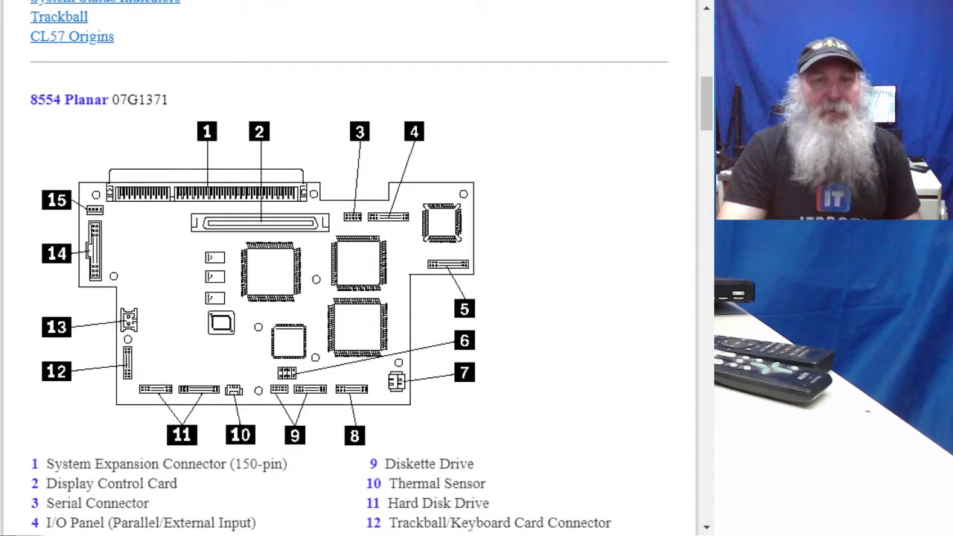
{"action": "scroll", "coordinate": [349, 268], "scroll_direction": "down", "scroll_amount": 2}
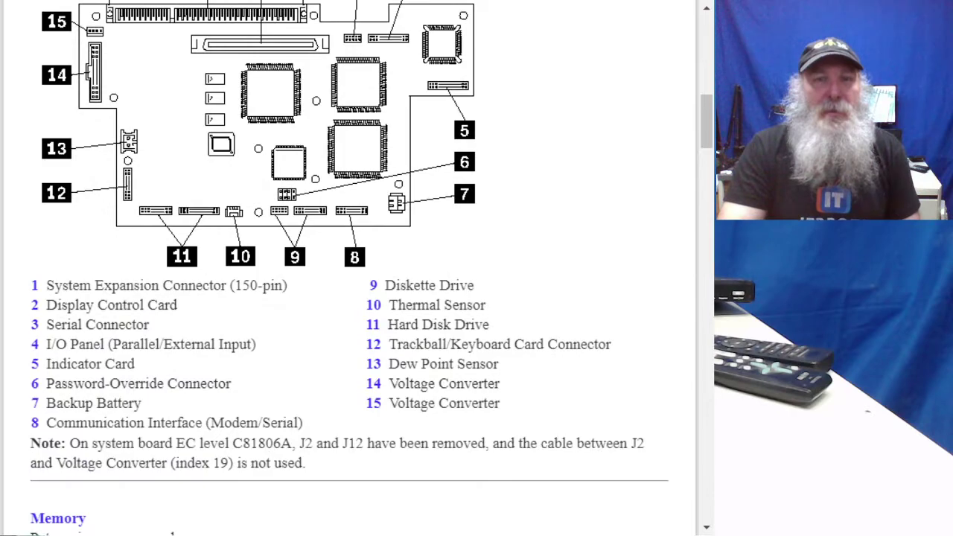
{"action": "scroll", "coordinate": [349, 268], "scroll_direction": "up", "scroll_amount": 2}
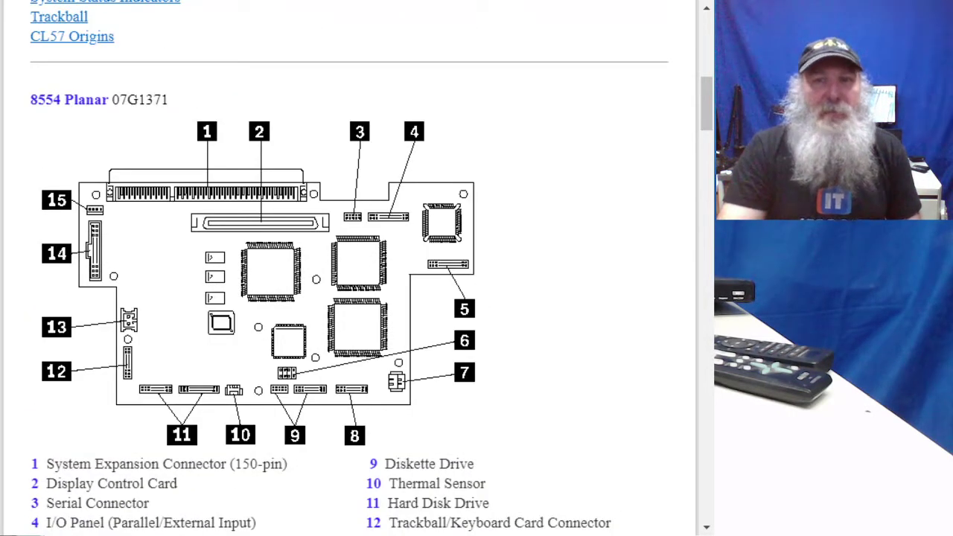
{"action": "scroll", "coordinate": [348, 268], "scroll_direction": "down", "scroll_amount": 1}
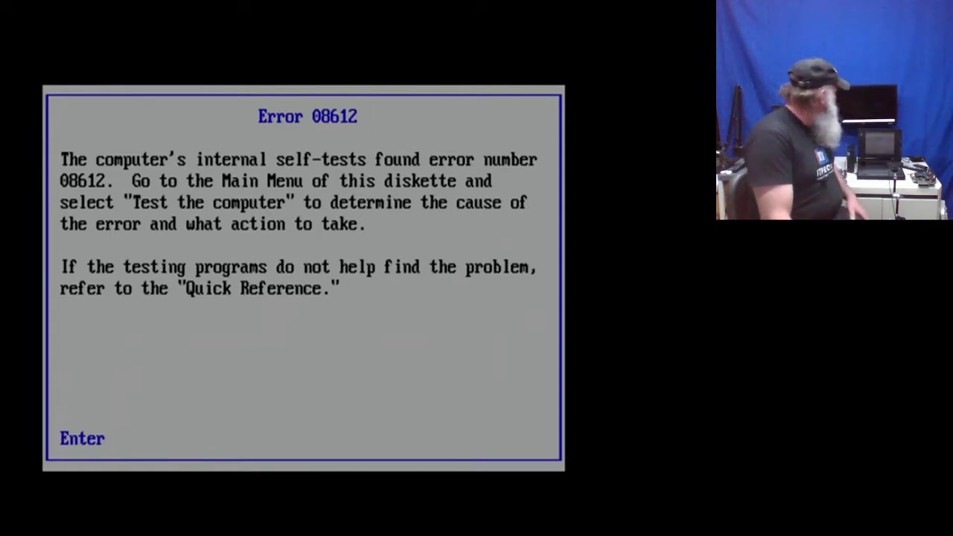
Acknowledge the error 08612 notice and run sit_c from the C:\ prompt
{"action": "key", "text": "Return"}
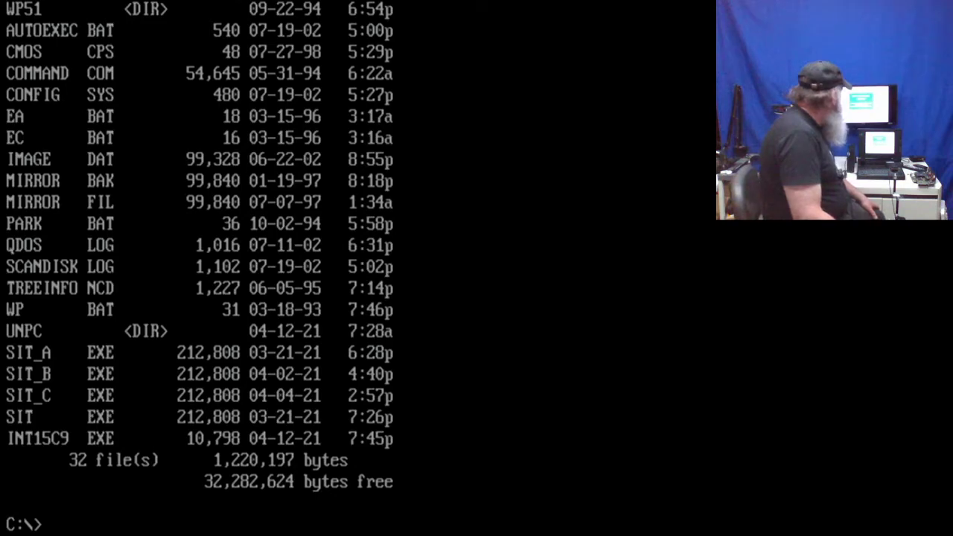
{"action": "type", "text": "sit"}
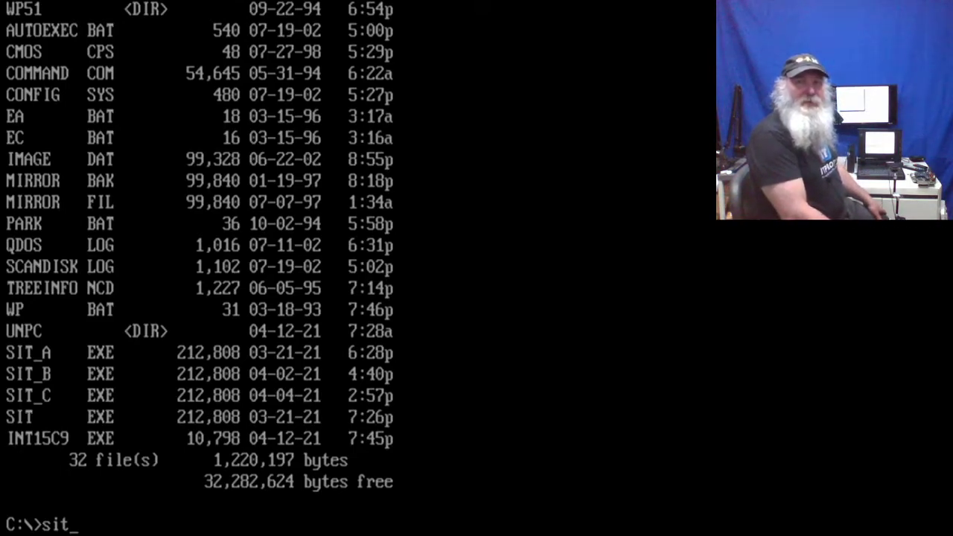
{"action": "type", "text": "_c"}
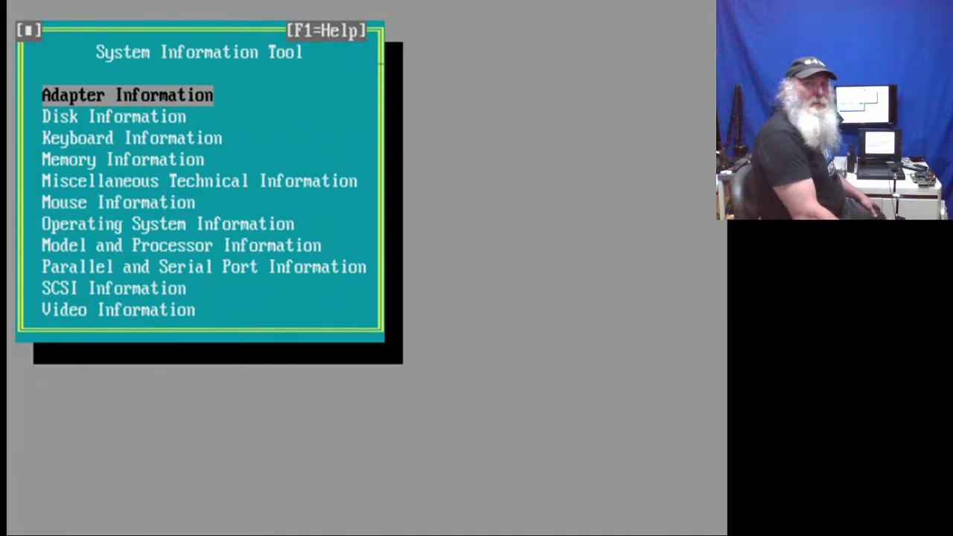
Examine the adapter information, including the details of the adapter in Slot 1, and return to the main list
{"action": "key", "text": "Return"}
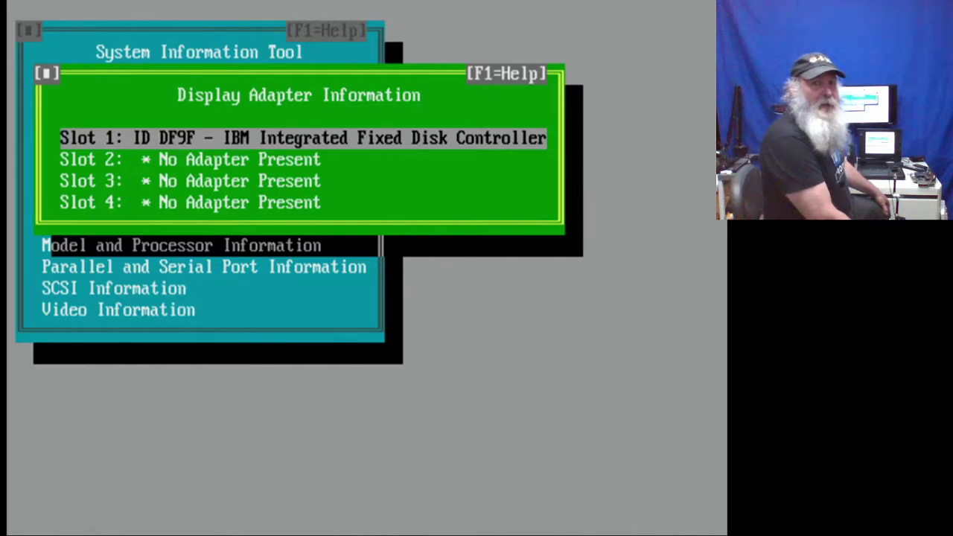
{"action": "key", "text": "Return"}
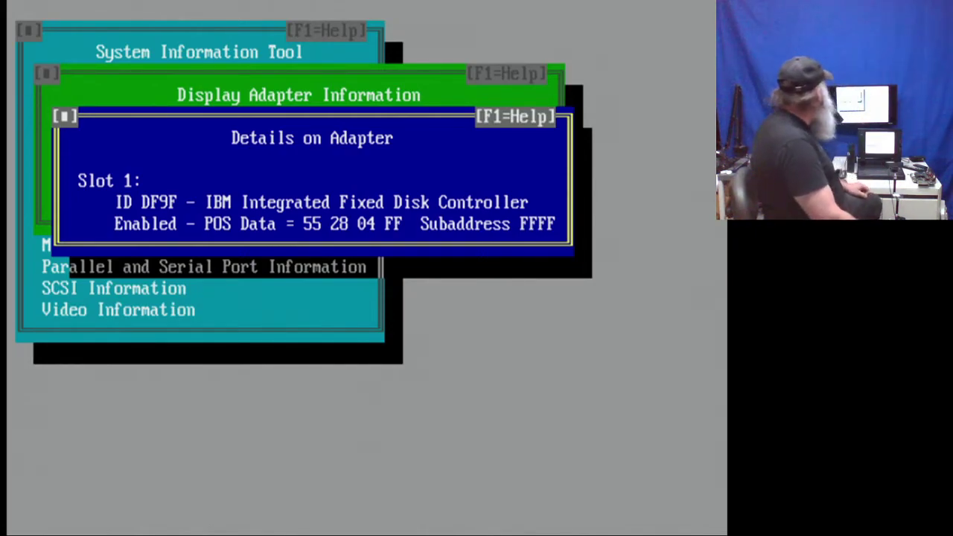
{"action": "key", "text": "Escape"}
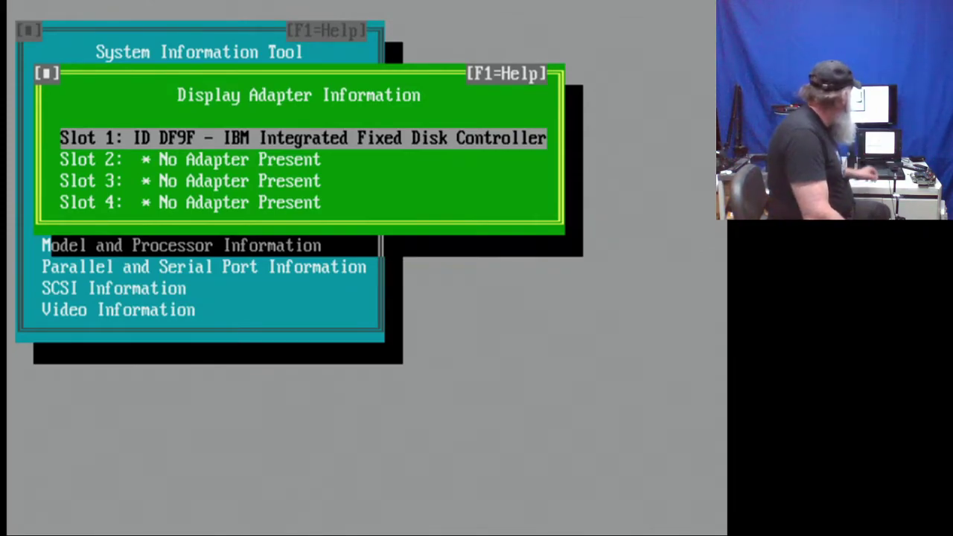
{"action": "key", "text": "Escape"}
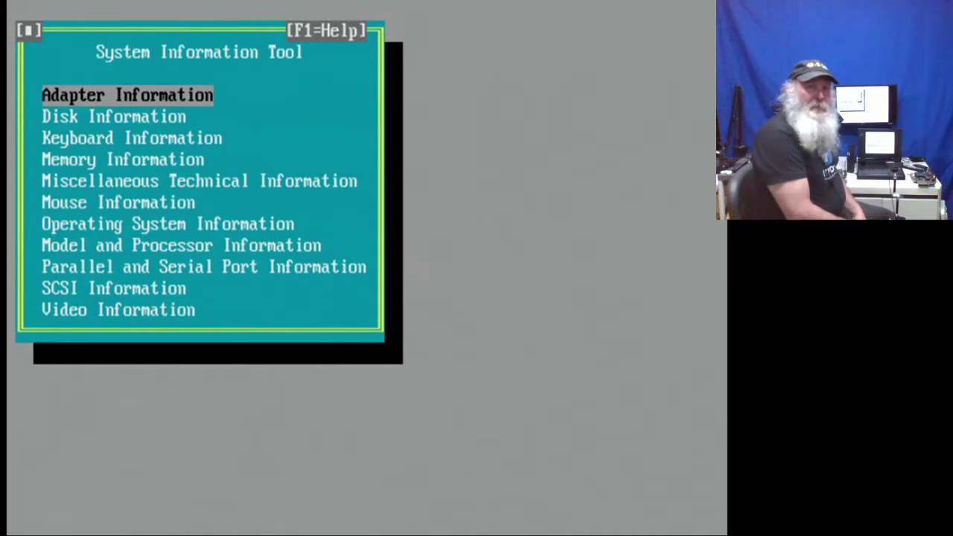
Examine the disk information for hard disk C: by drive letter and return to the drive information choices
{"action": "key", "text": "Down"}
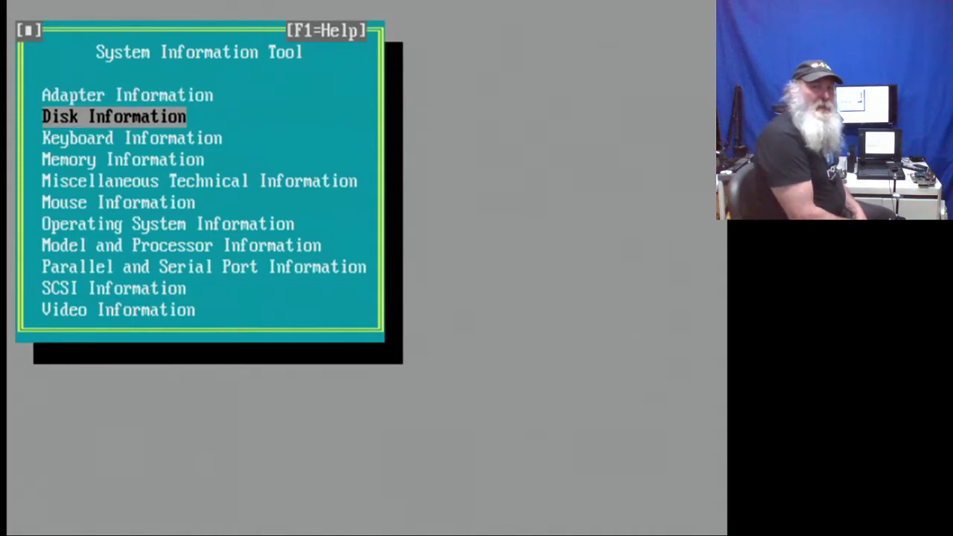
{"action": "key", "text": "Return"}
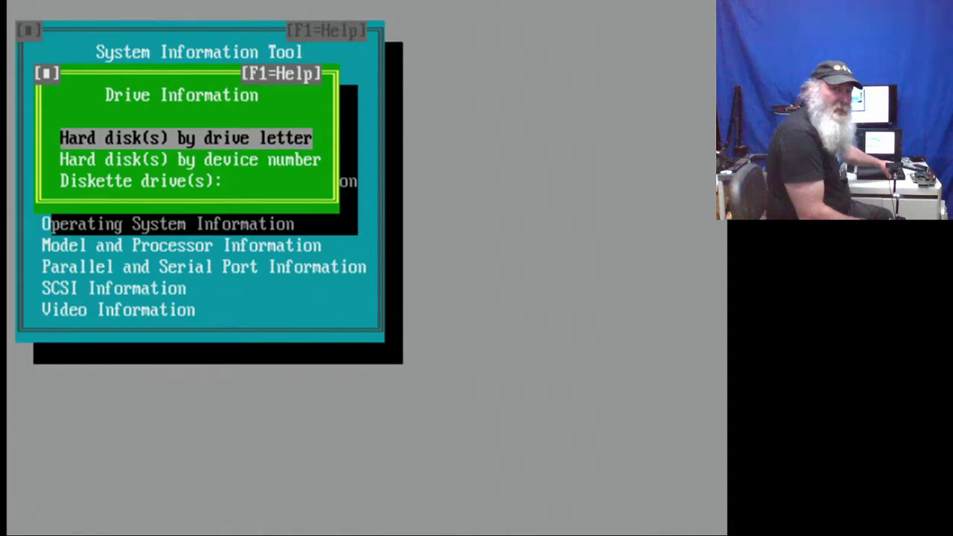
{"action": "key", "text": "Return"}
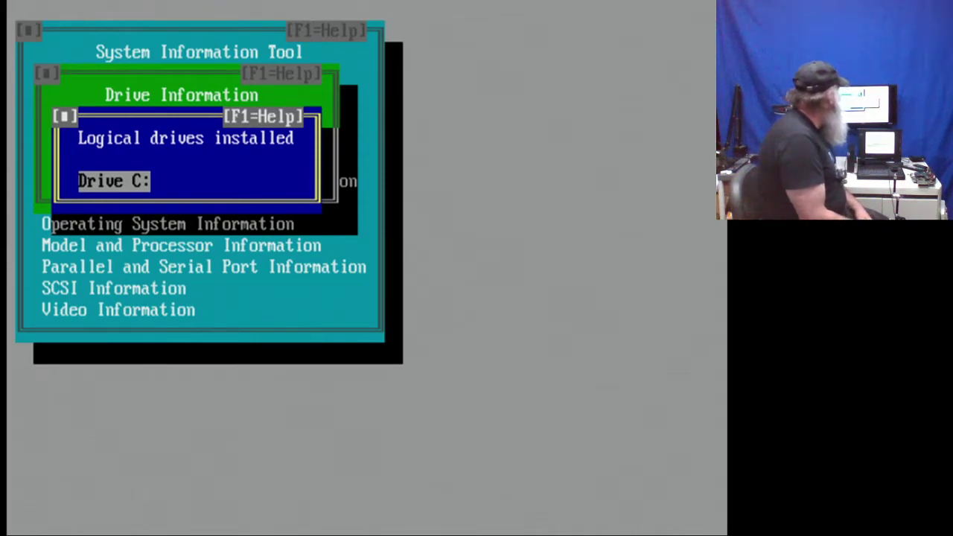
{"action": "key", "text": "Return"}
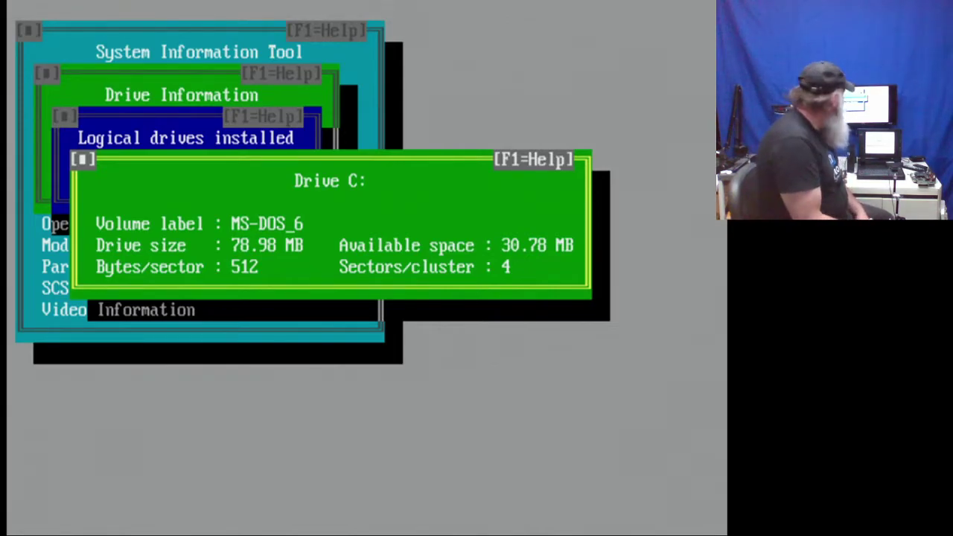
{"action": "key", "text": "Escape"}
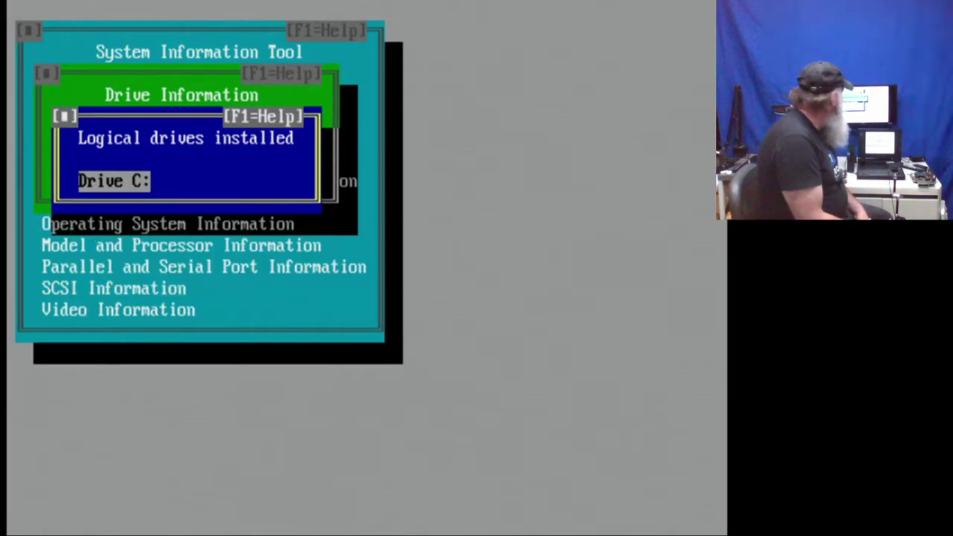
{"action": "key", "text": "Escape"}
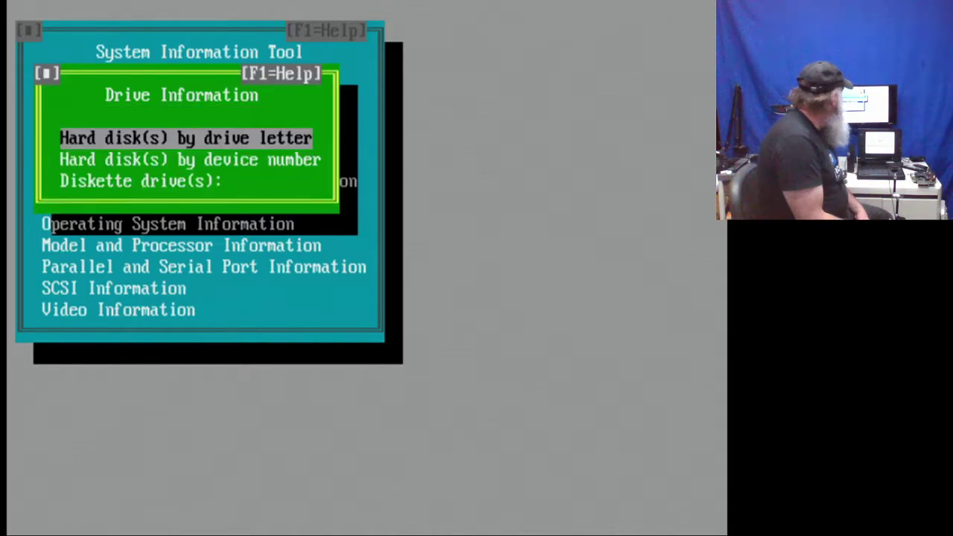
View the drive letters owned by physical Drive 1 under the hard disks by device number
{"action": "key", "text": "Down"}
{"action": "key", "text": "Return"}
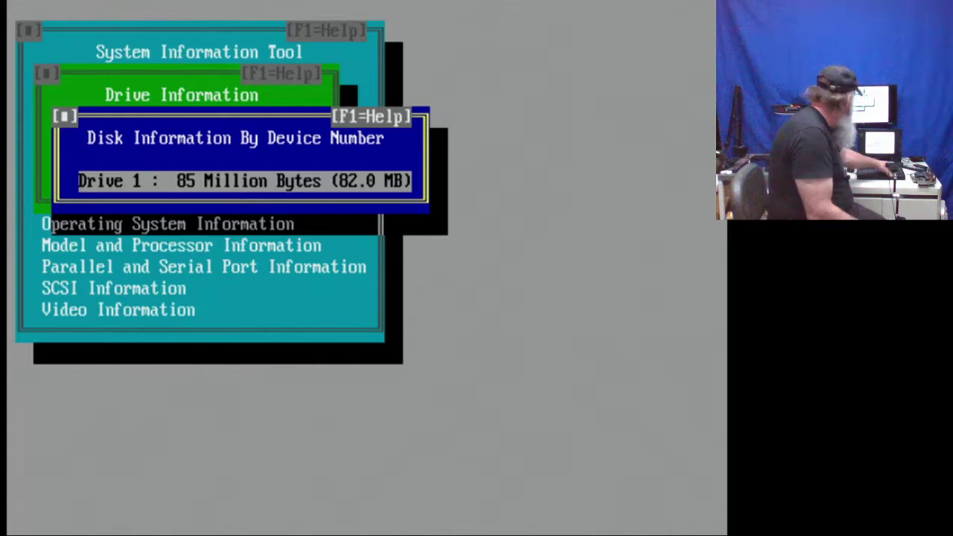
{"action": "key", "text": "Return"}
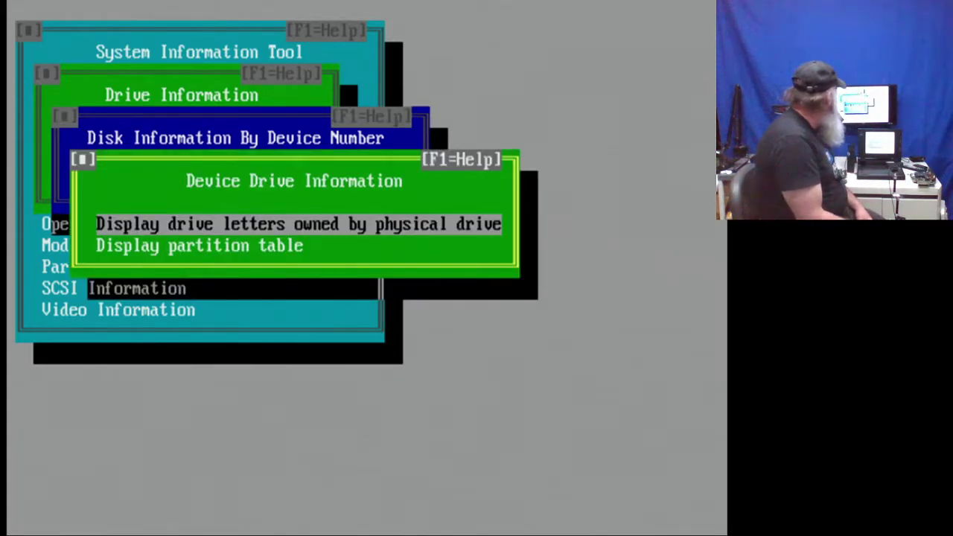
{"action": "key", "text": "Return"}
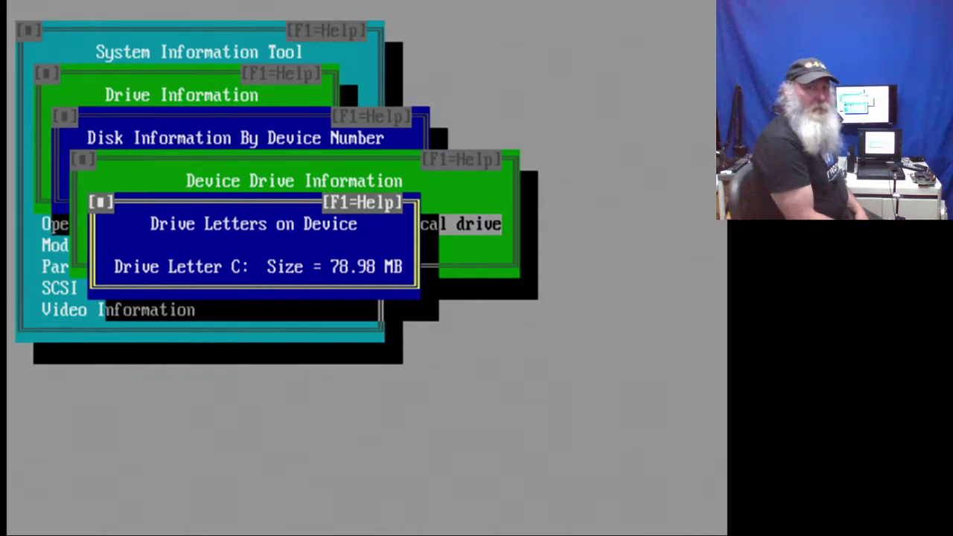
{"action": "key", "text": "Escape"}
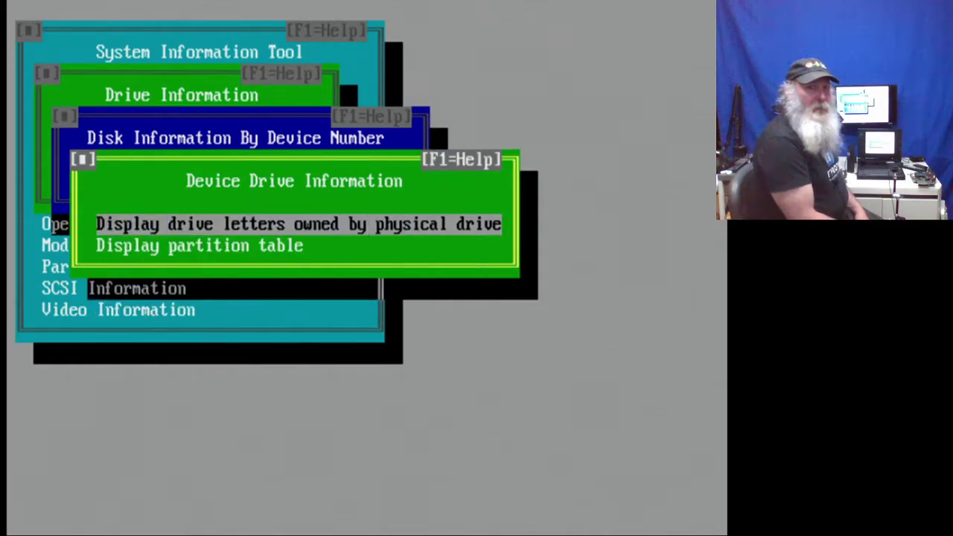
Examine Drive 1's partition table and the details of its 16 bit FAT partition, and return to the drive information choices
{"action": "key", "text": "Down"}
{"action": "key", "text": "Return"}
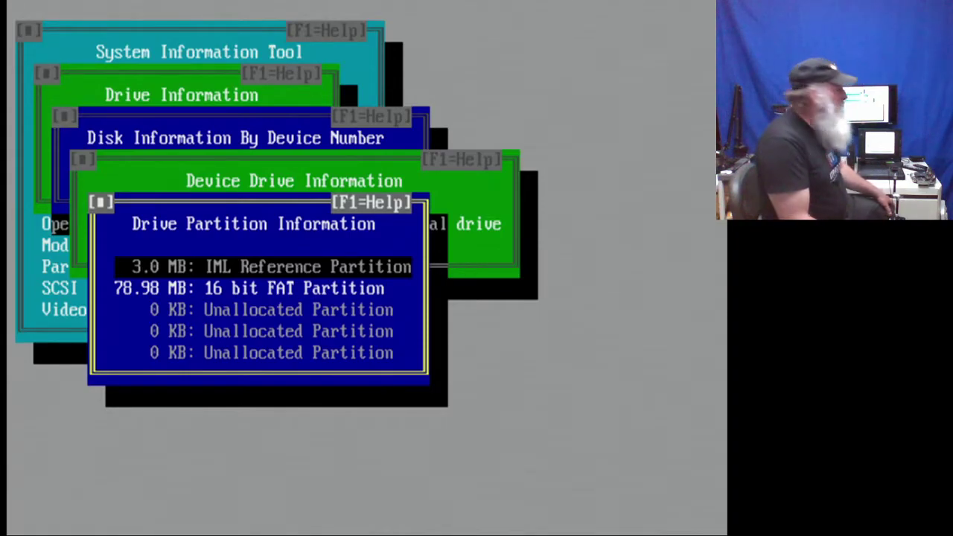
{"action": "key", "text": "Down"}
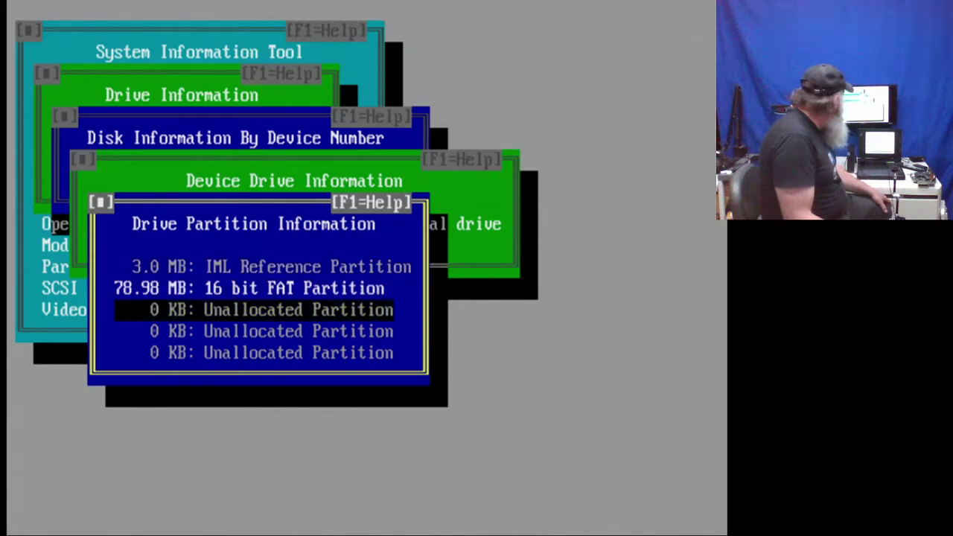
{"action": "key", "text": "Up"}
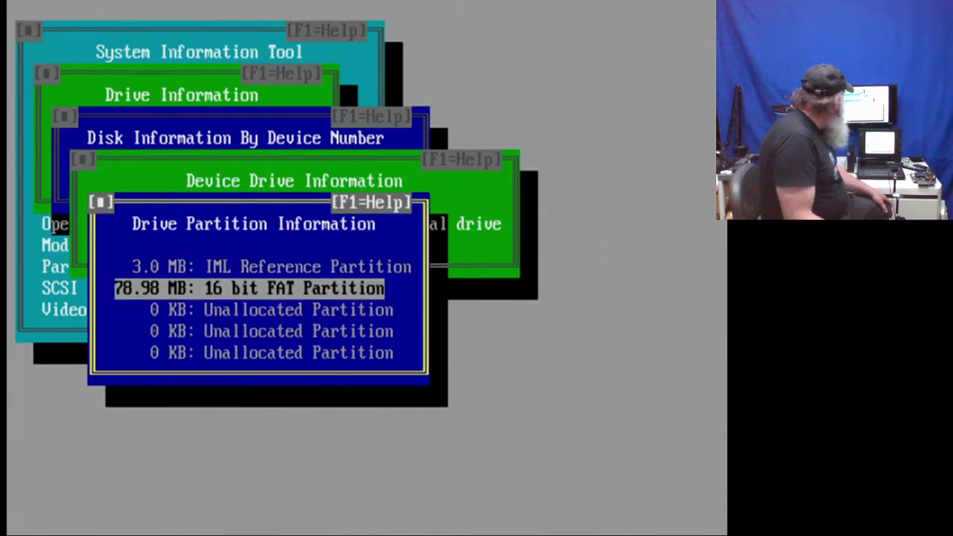
{"action": "key", "text": "Return"}
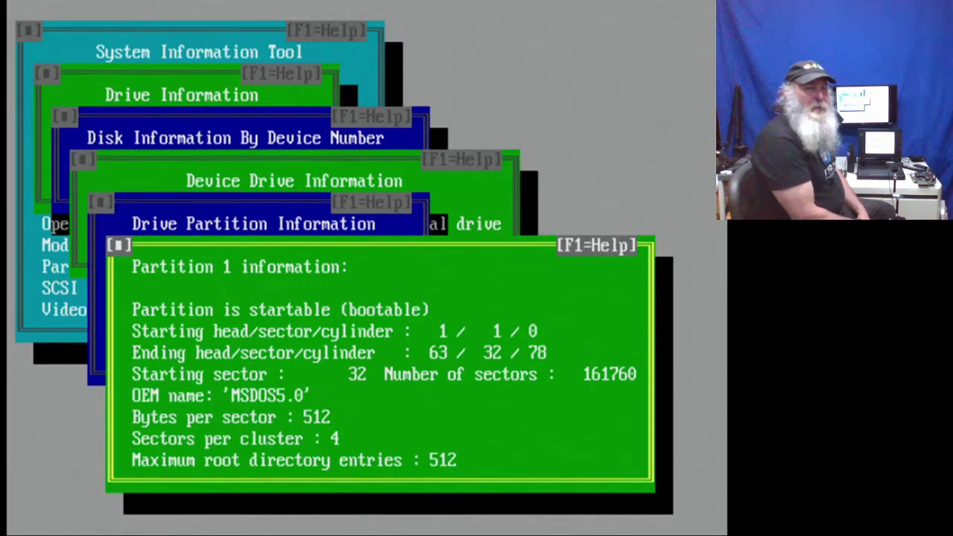
{"action": "key", "text": "Escape"}
{"action": "key", "text": "Escape"}
{"action": "key", "text": "Escape"}
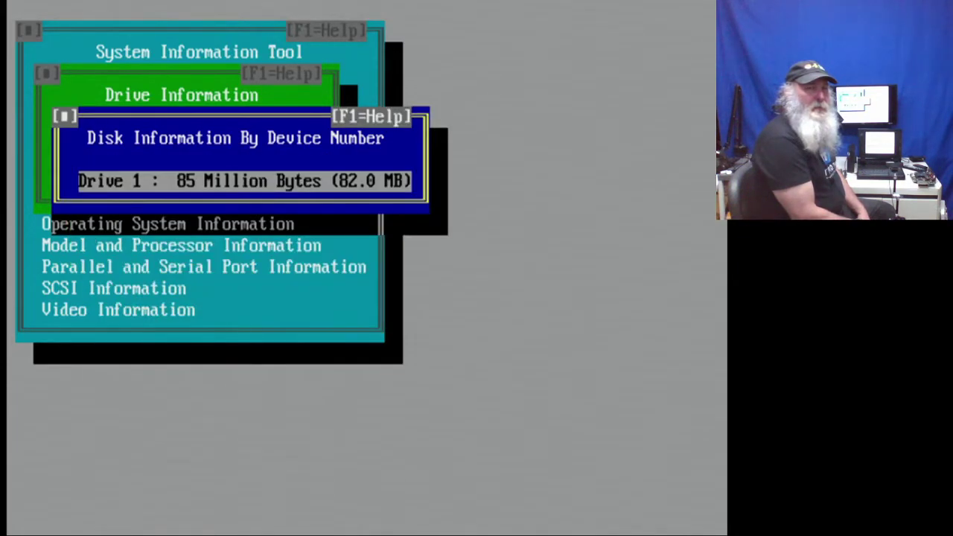
{"action": "key", "text": "Escape"}
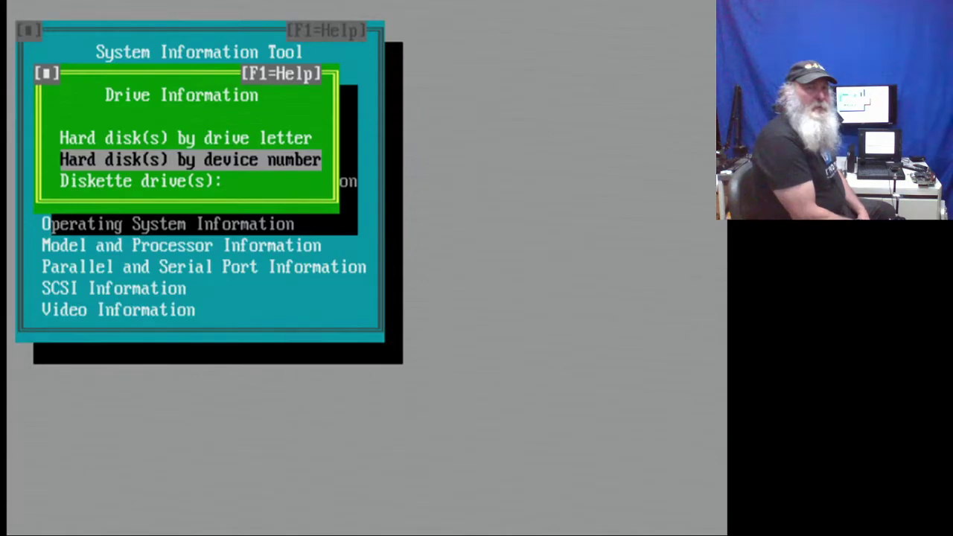
Check the drive type of diskette drive A: and return to the main System Information Tool list
{"action": "key", "text": "Down"}
{"action": "key", "text": "Return"}
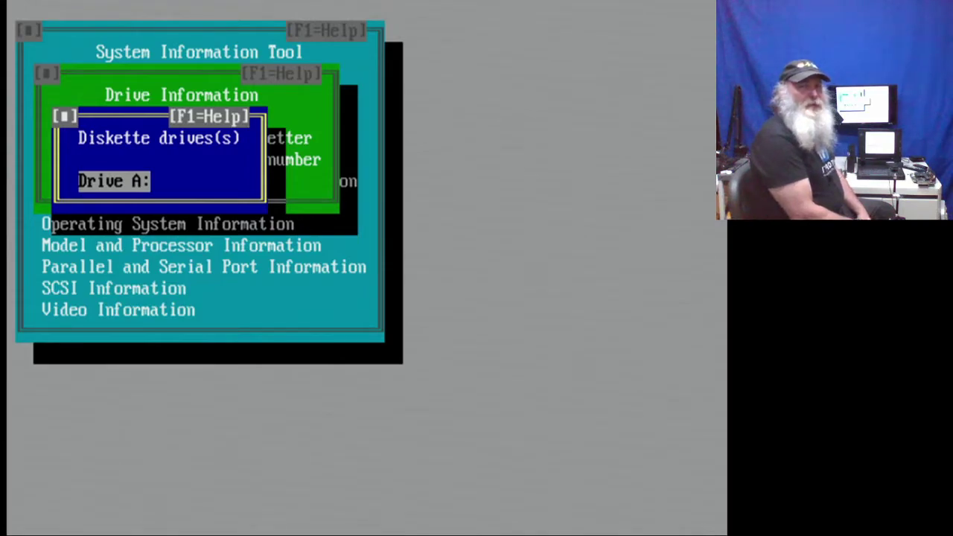
{"action": "key", "text": "Return"}
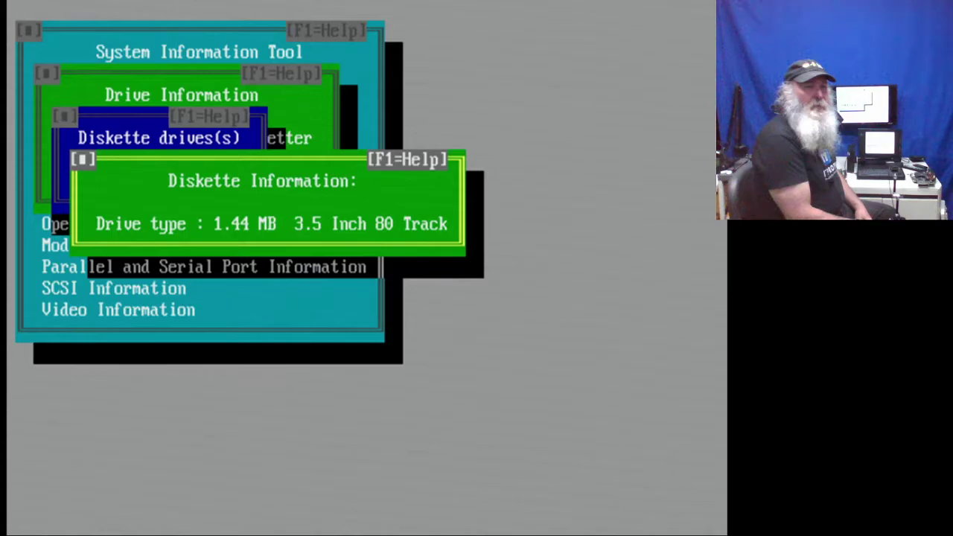
{"action": "key", "text": "Escape"}
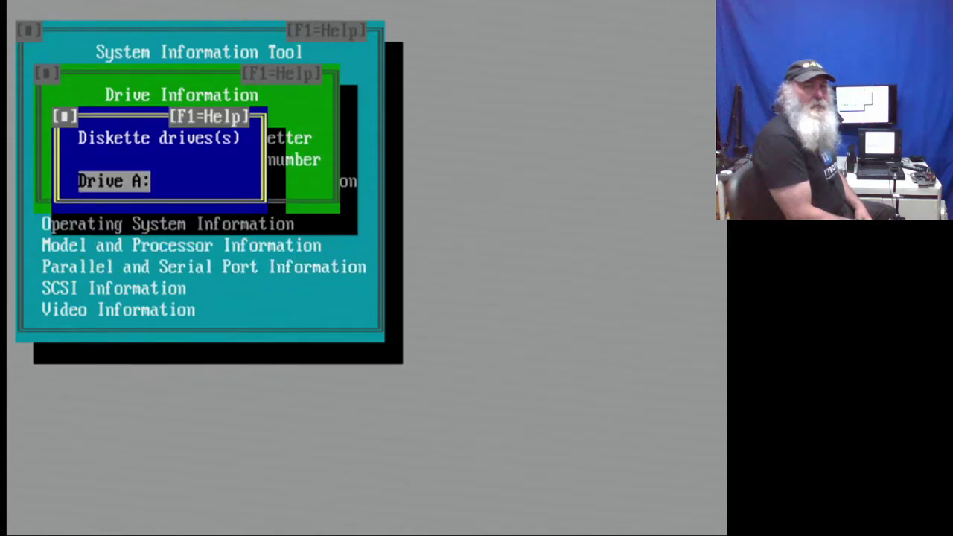
{"action": "key", "text": "Escape"}
{"action": "key", "text": "Escape"}
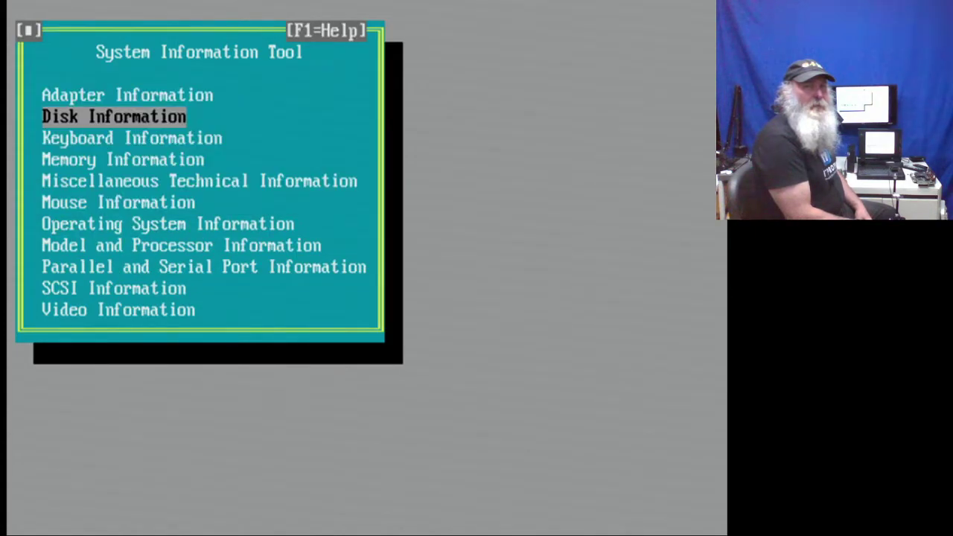
Review the keyboard information and return to the main list
{"action": "key", "text": "Down"}
{"action": "key", "text": "Return"}
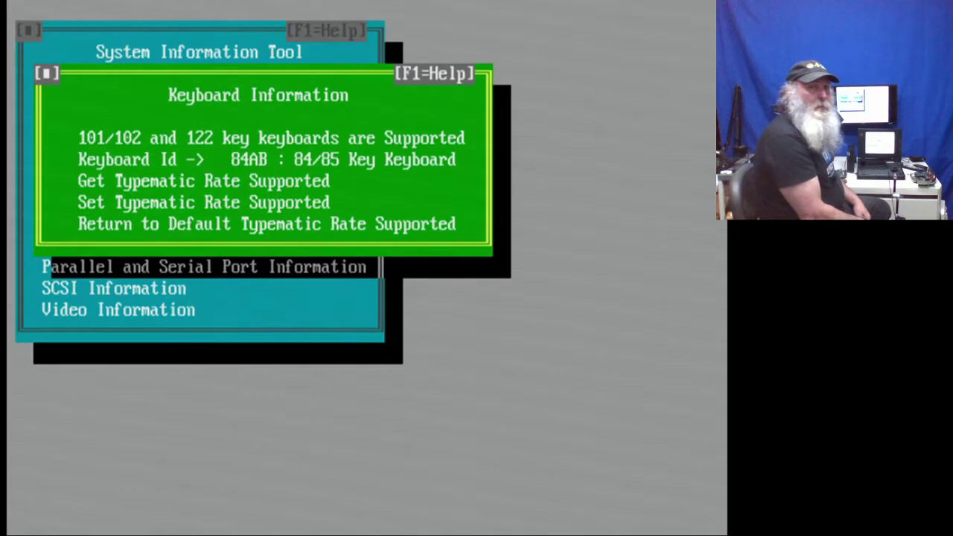
{"action": "key", "text": "Escape"}
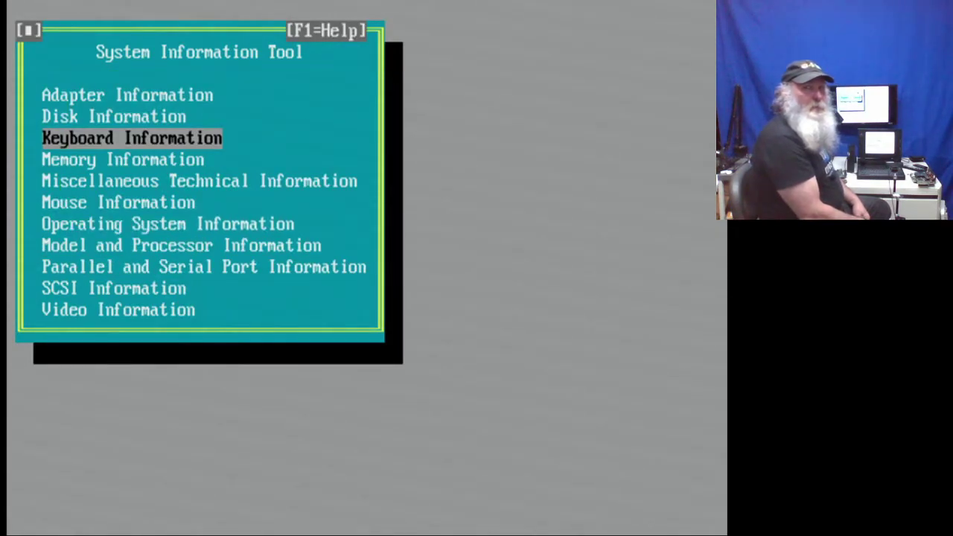
Review the memory hardware and memory values under the memory information, and return to its choices
{"action": "key", "text": "Down"}
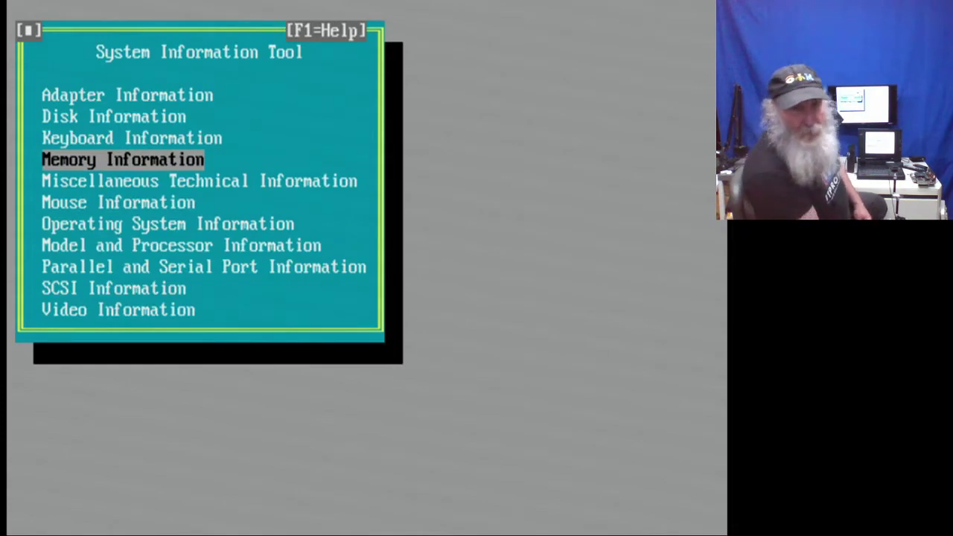
{"action": "key", "text": "Return"}
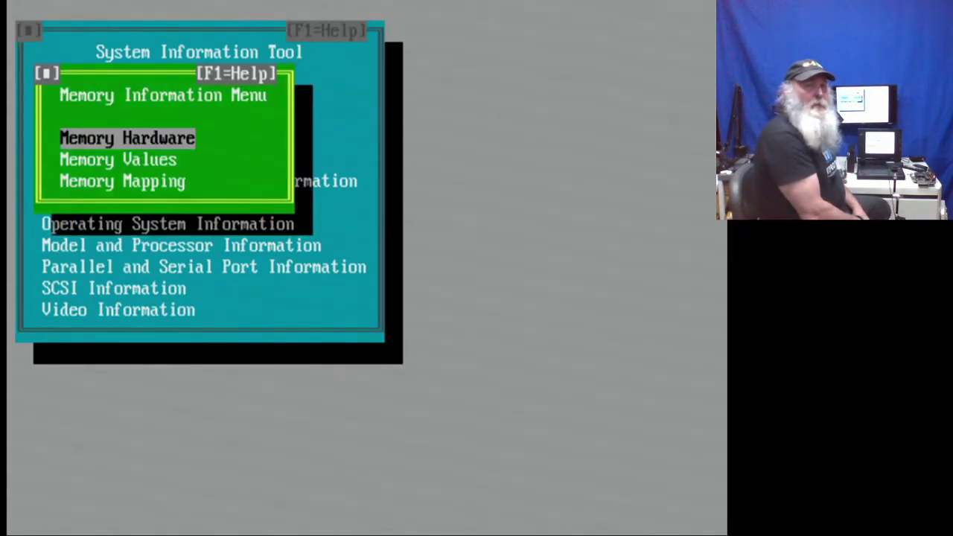
{"action": "key", "text": "Return"}
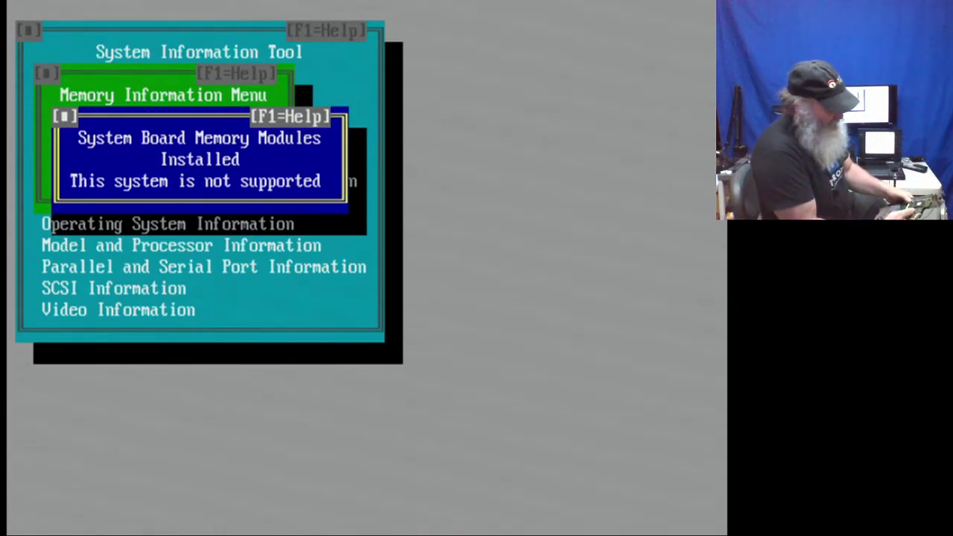
{"action": "key", "text": "Escape"}
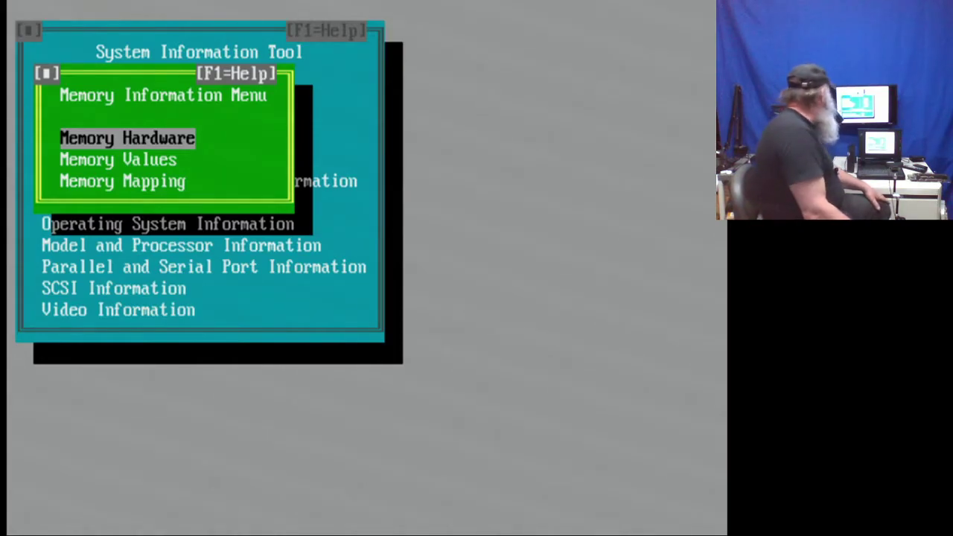
{"action": "key", "text": "Down"}
{"action": "key", "text": "Return"}
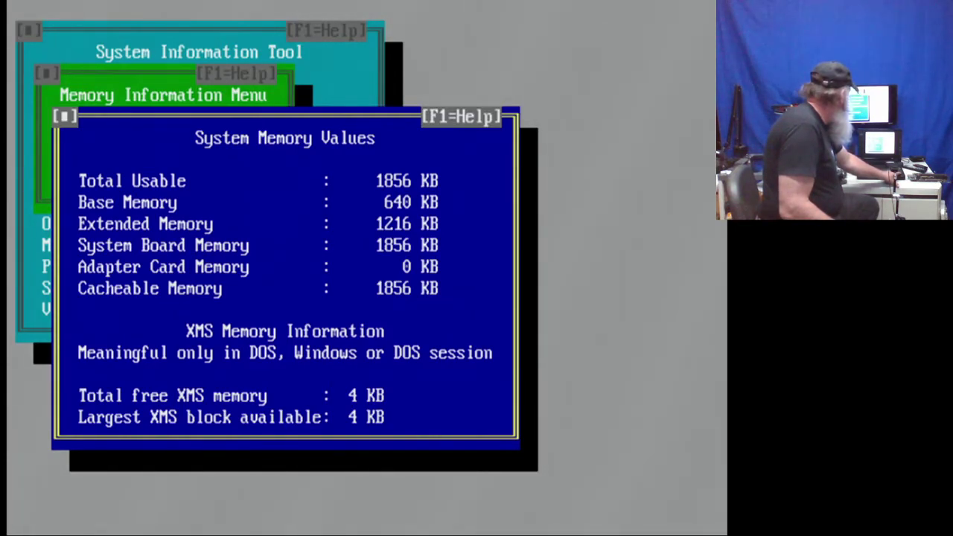
{"action": "key", "text": "Escape"}
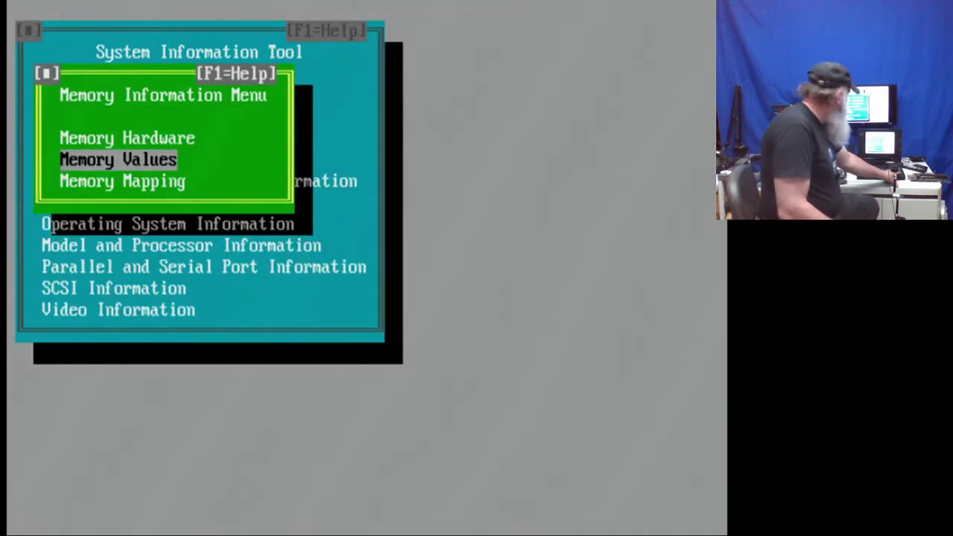
Examine the memory mapping by region through the map above 16 megabytes, and return to the main System Information Tool list
{"action": "key", "text": "Down"}
{"action": "key", "text": "Return"}
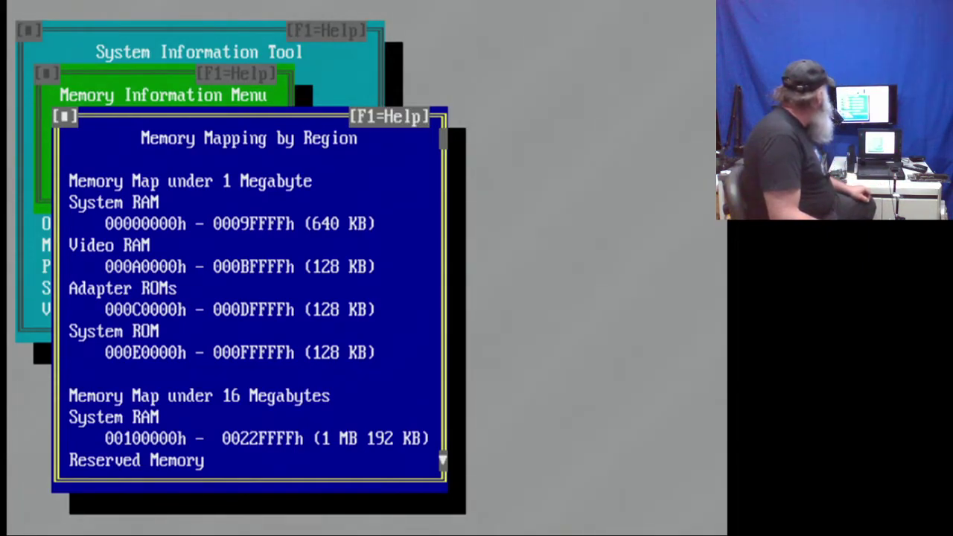
{"action": "key", "text": "Down"}
{"action": "key", "text": "Down"}
{"action": "key", "text": "Down"}
{"action": "key", "text": "Down"}
{"action": "key", "text": "Down"}
{"action": "key", "text": "Down"}
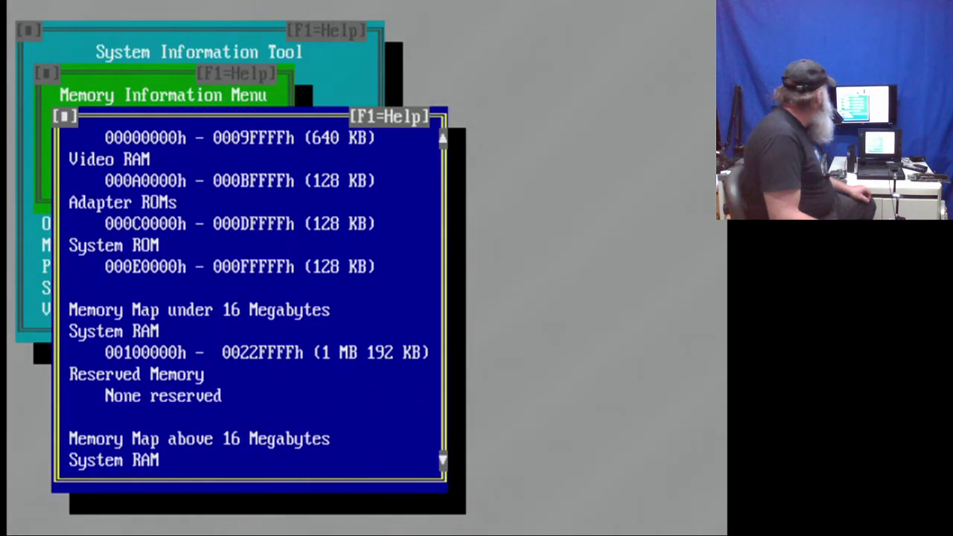
{"action": "key", "text": "Down"}
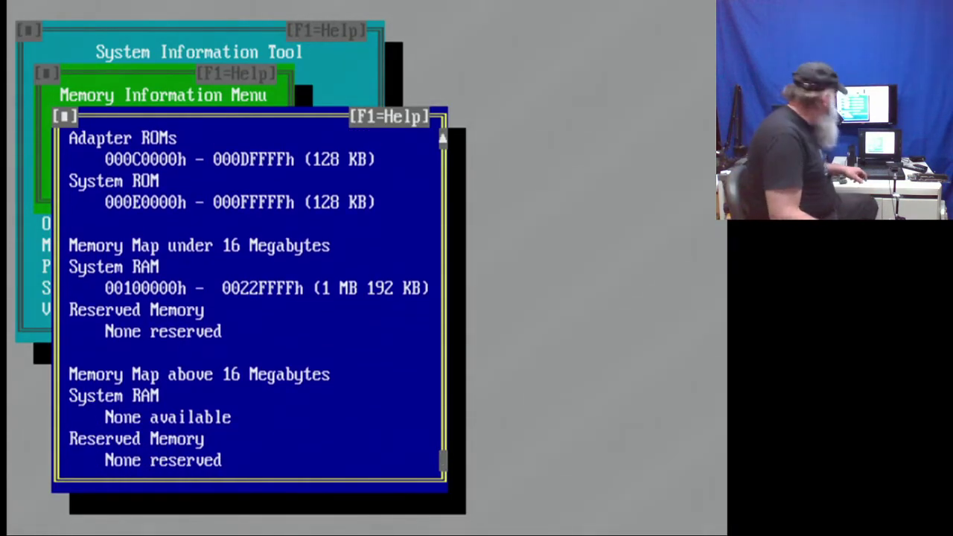
{"action": "key", "text": "Up"}
{"action": "key", "text": "Up"}
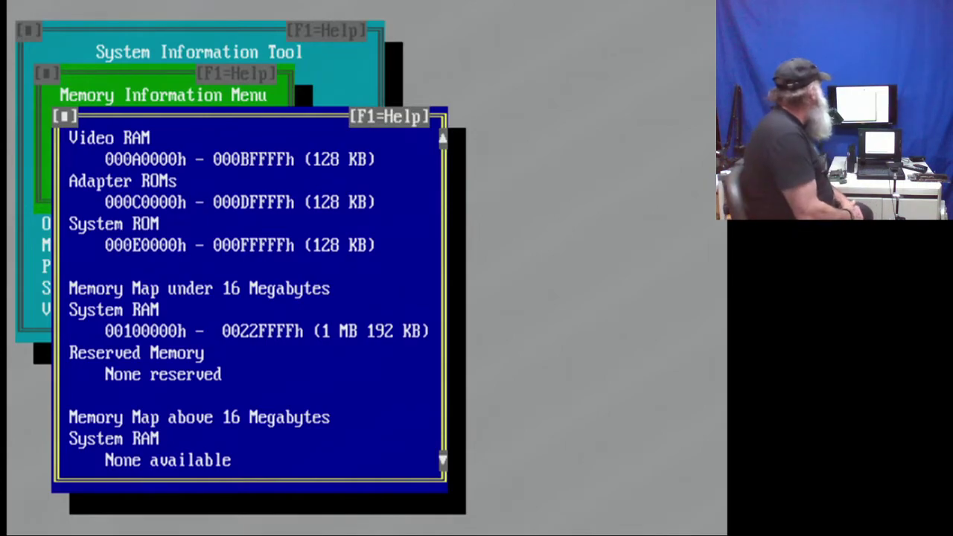
{"action": "key", "text": "Up"}
{"action": "key", "text": "Up"}
{"action": "key", "text": "Up"}
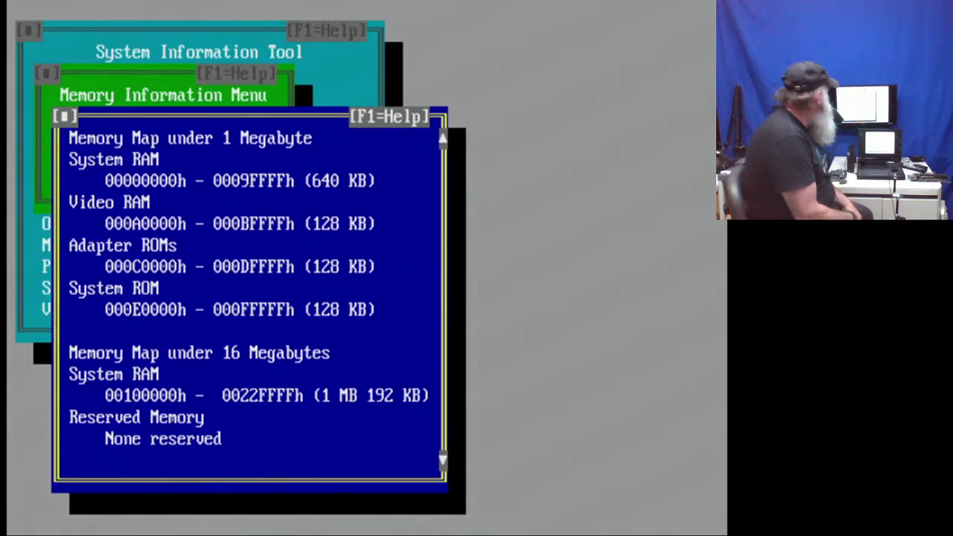
{"action": "key", "text": "Escape"}
{"action": "key", "text": "Escape"}
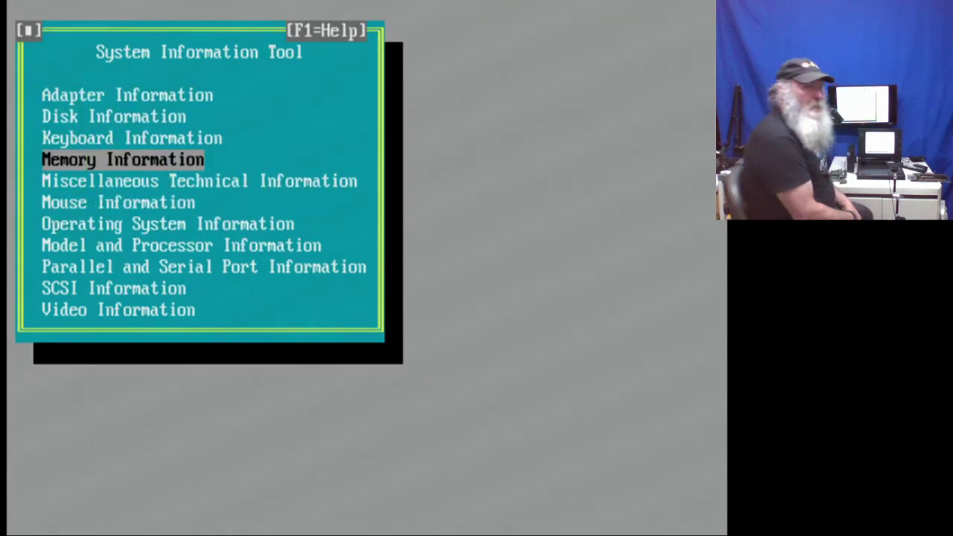
Review the system feature bytes in the miscellaneous technical information and return to the main list
{"action": "key", "text": "Down"}
{"action": "key", "text": "Return"}
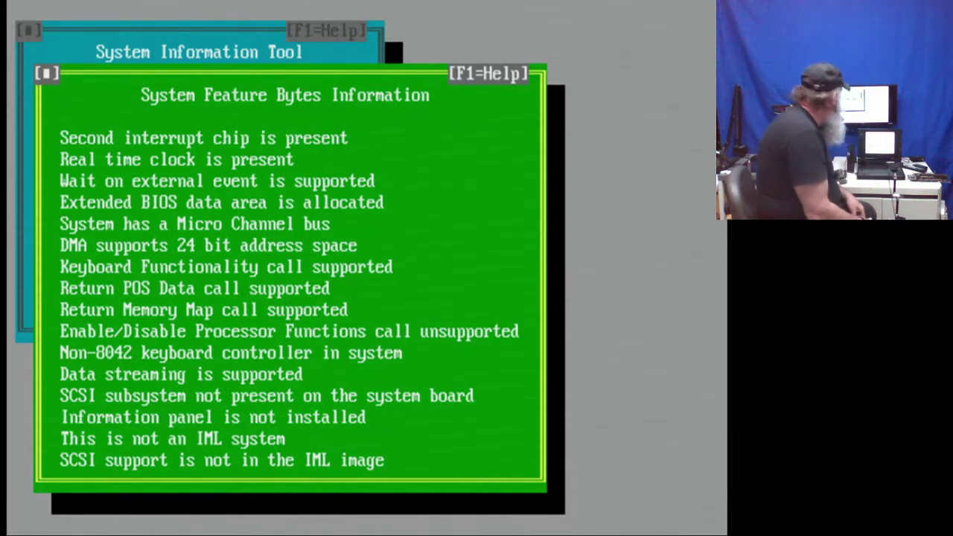
{"action": "key", "text": "Escape"}
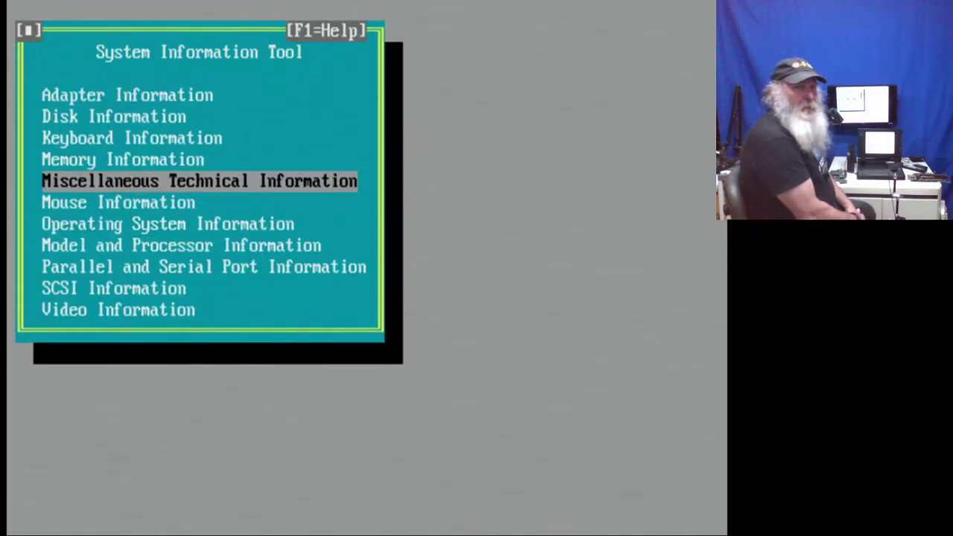
Check the mouse information and return to the main list
{"action": "key", "text": "Down"}
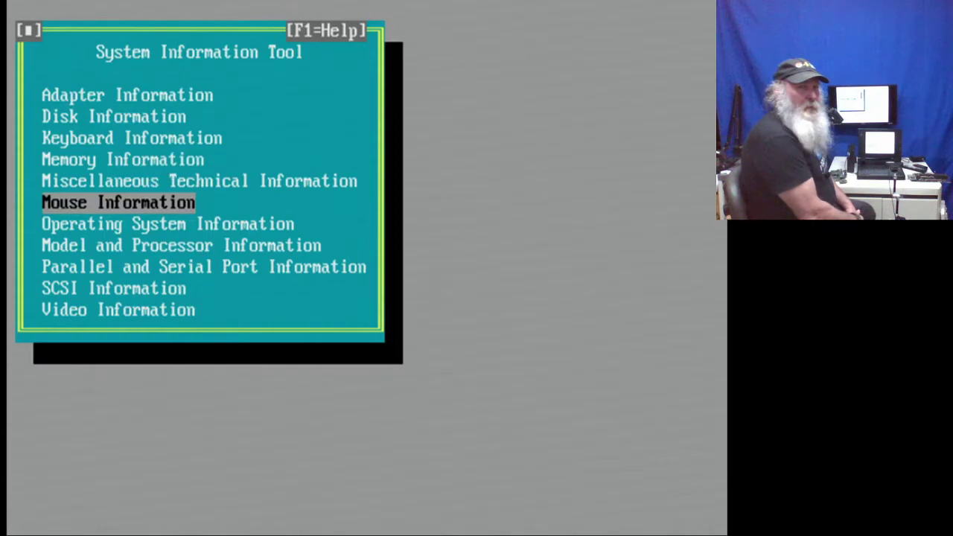
{"action": "key", "text": "Return"}
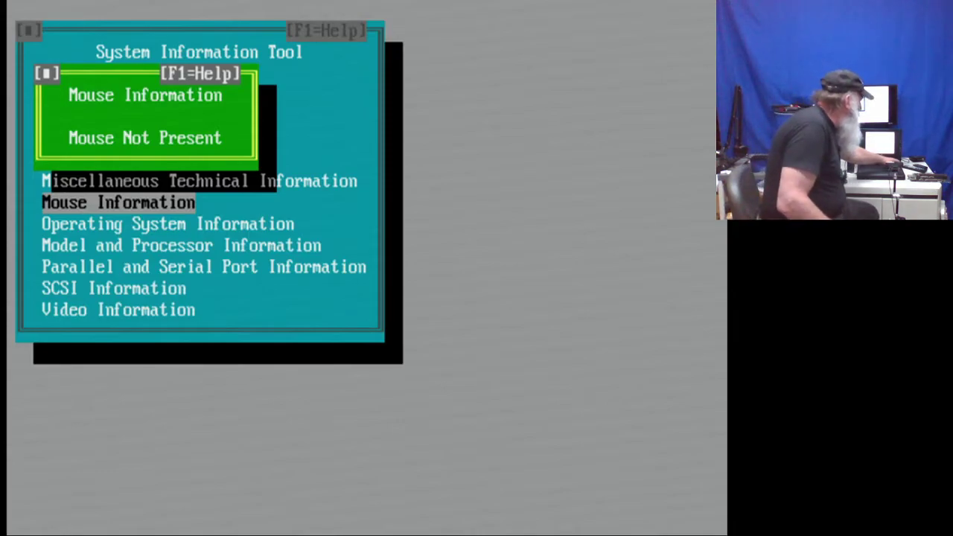
{"action": "key", "text": "Escape"}
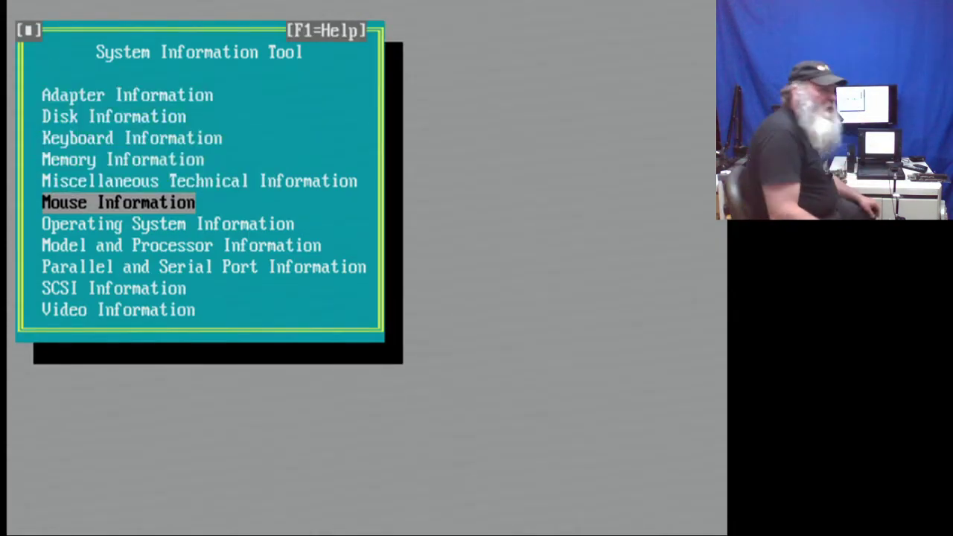
Check the DOS version in the operating system information and return to the main list
{"action": "key", "text": "Down"}
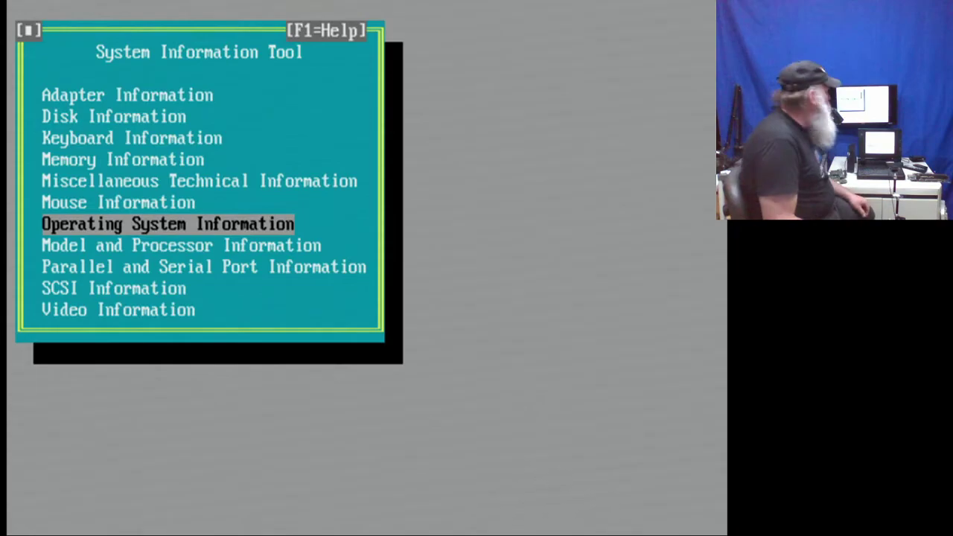
{"action": "key", "text": "Return"}
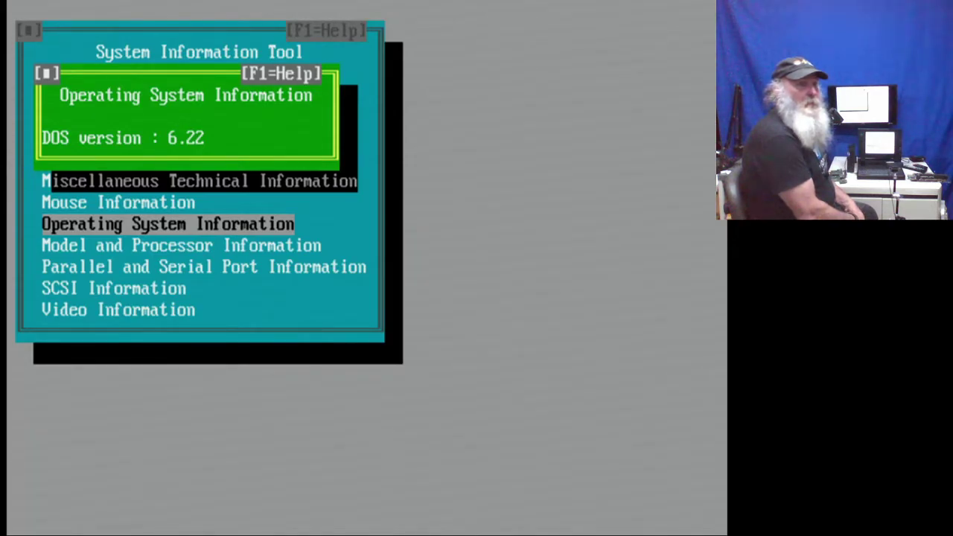
{"action": "key", "text": "Escape"}
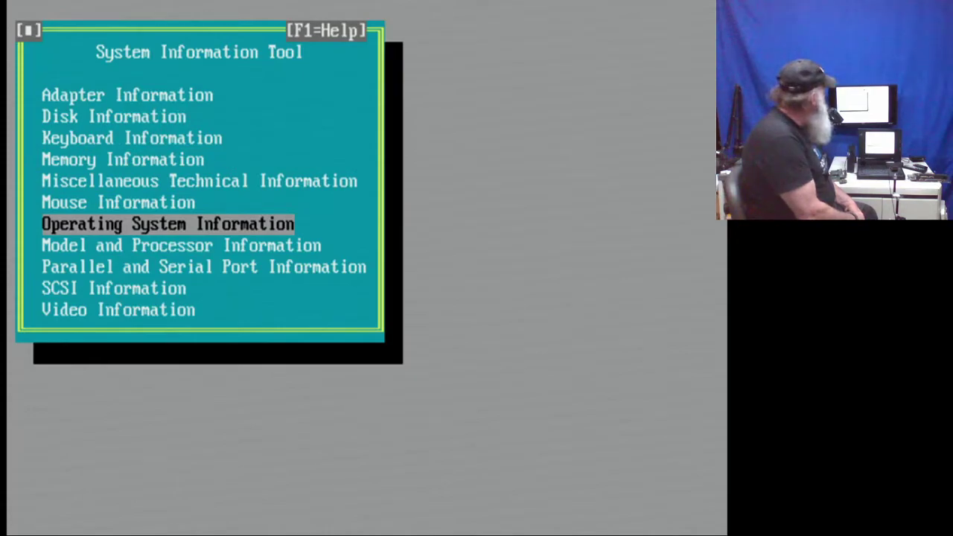
Review the machine's model, processor and BIOS details and return to the main list
{"action": "key", "text": "Down"}
{"action": "key", "text": "Return"}
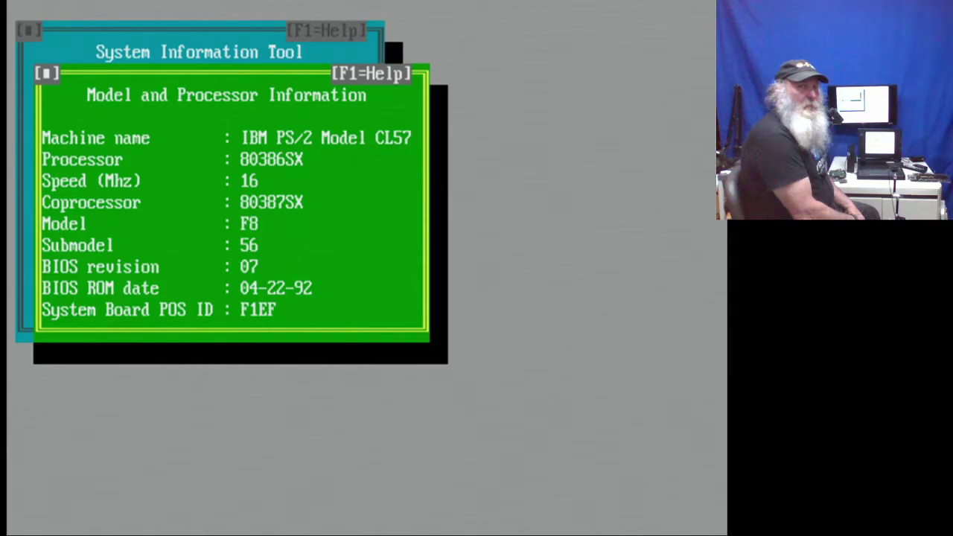
{"action": "key", "text": "Escape"}
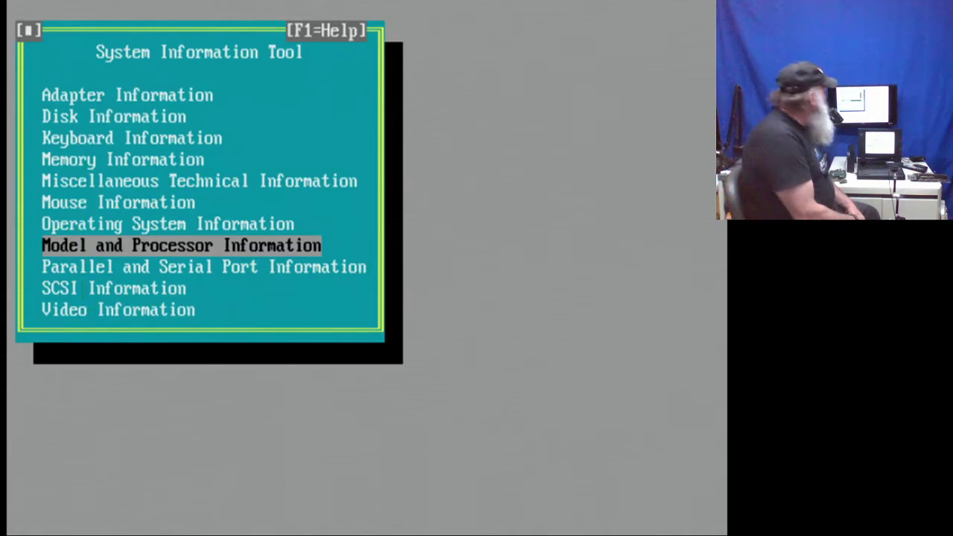
Check the number of parallel and serial ports and return to the main list
{"action": "key", "text": "Down"}
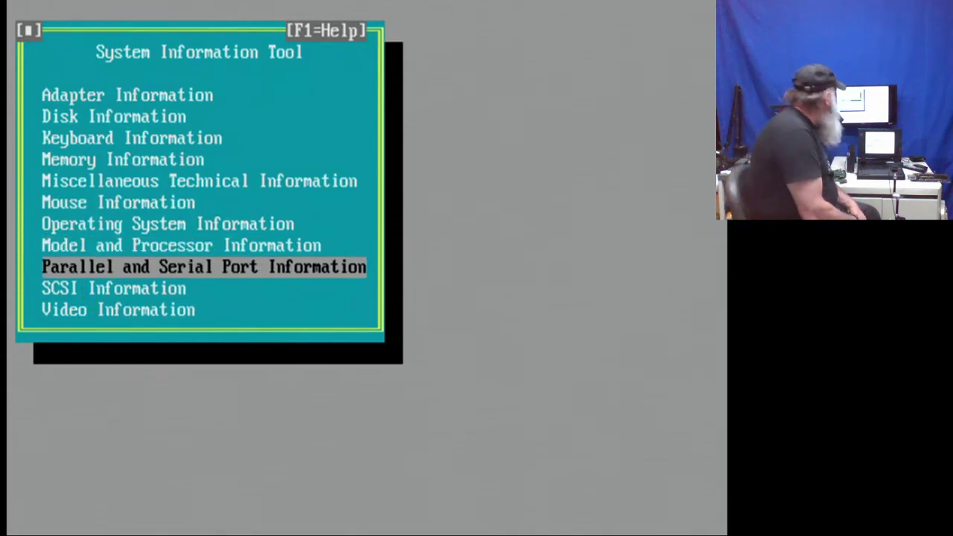
{"action": "key", "text": "Return"}
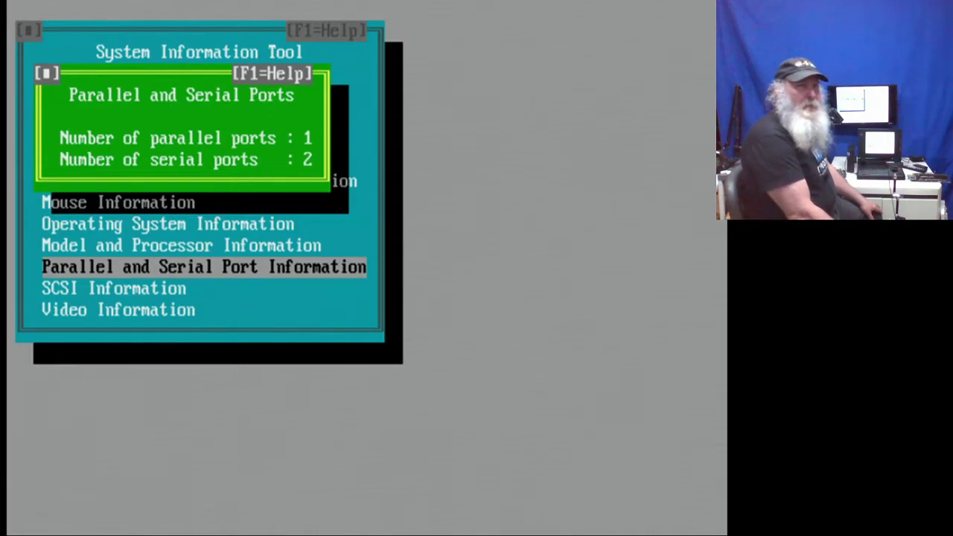
{"action": "key", "text": "Escape"}
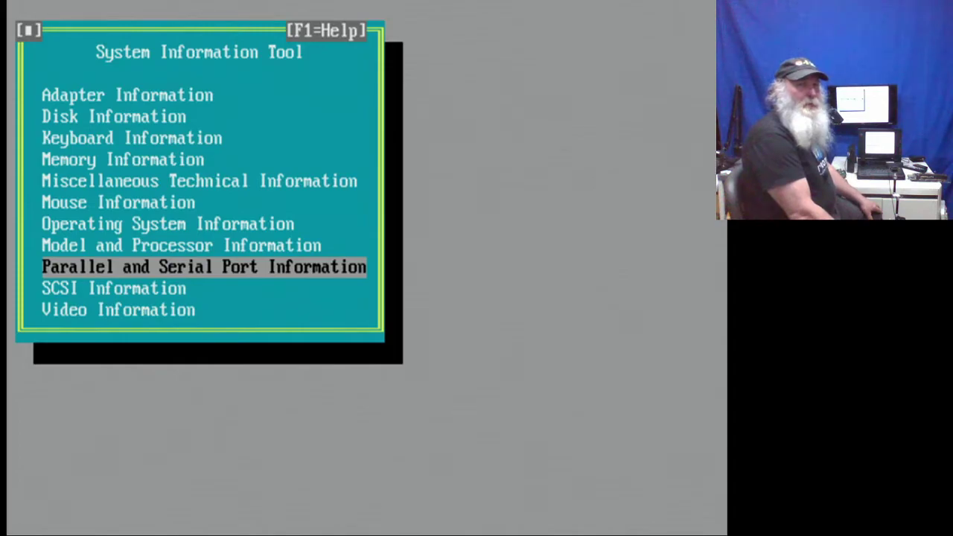
Check the SCSI adapters and devices, return to the main list, and open the video information
{"action": "key", "text": "Down"}
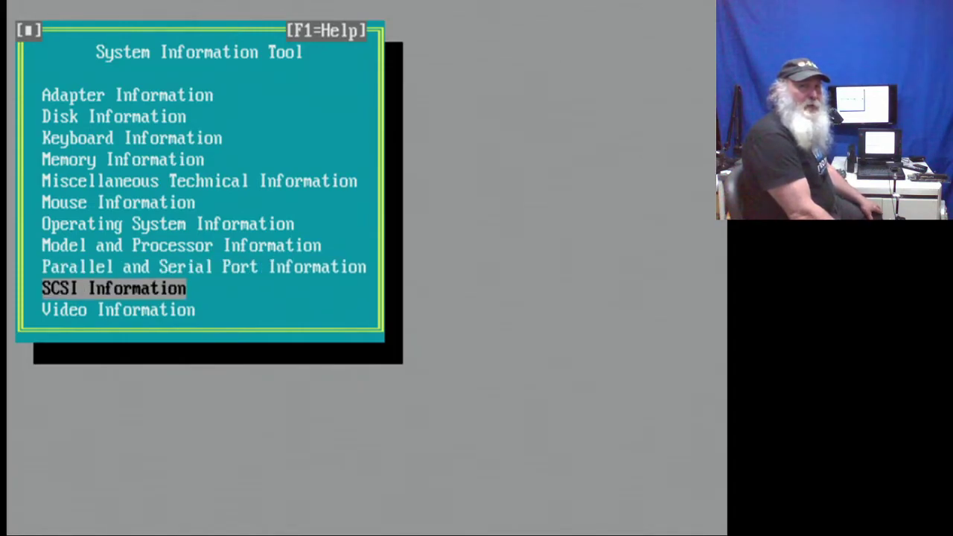
{"action": "key", "text": "Return"}
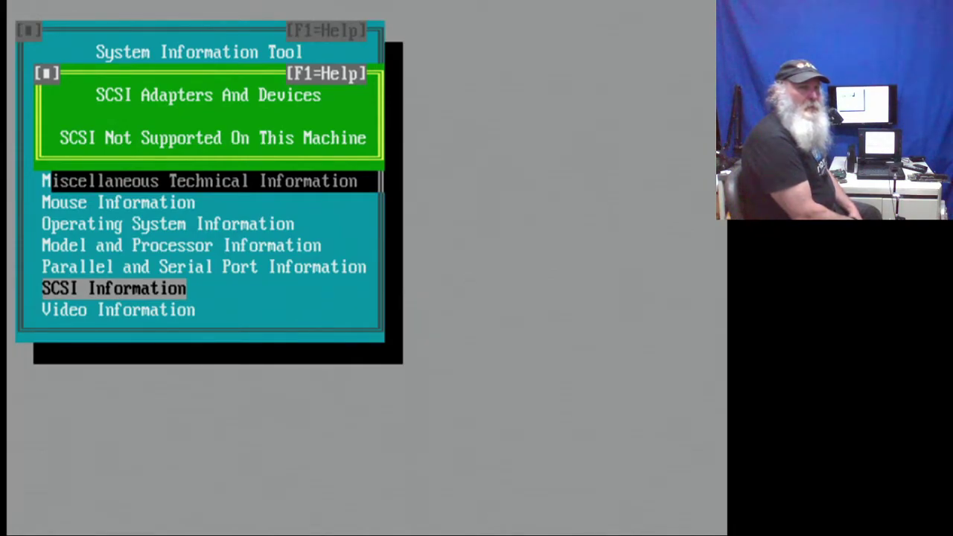
{"action": "key", "text": "Escape"}
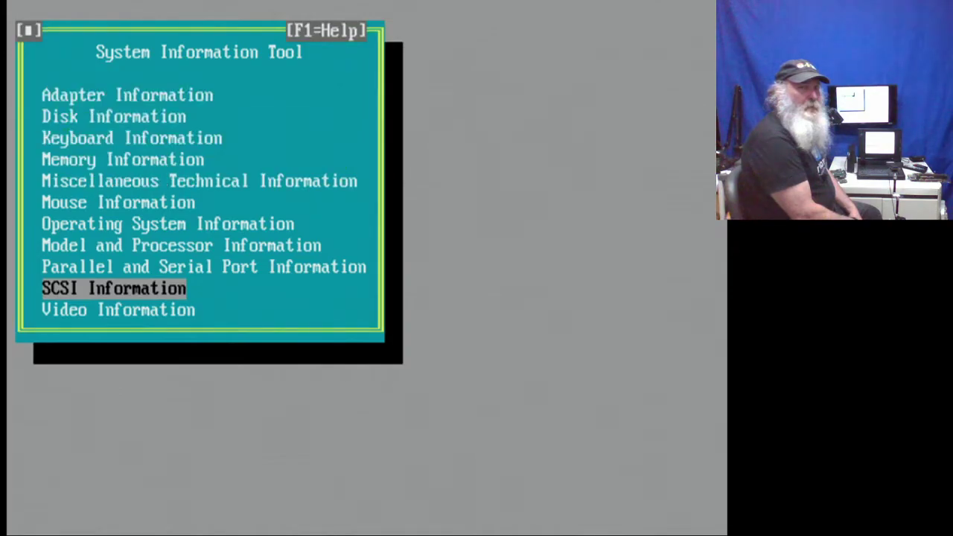
{"action": "key", "text": "Down"}
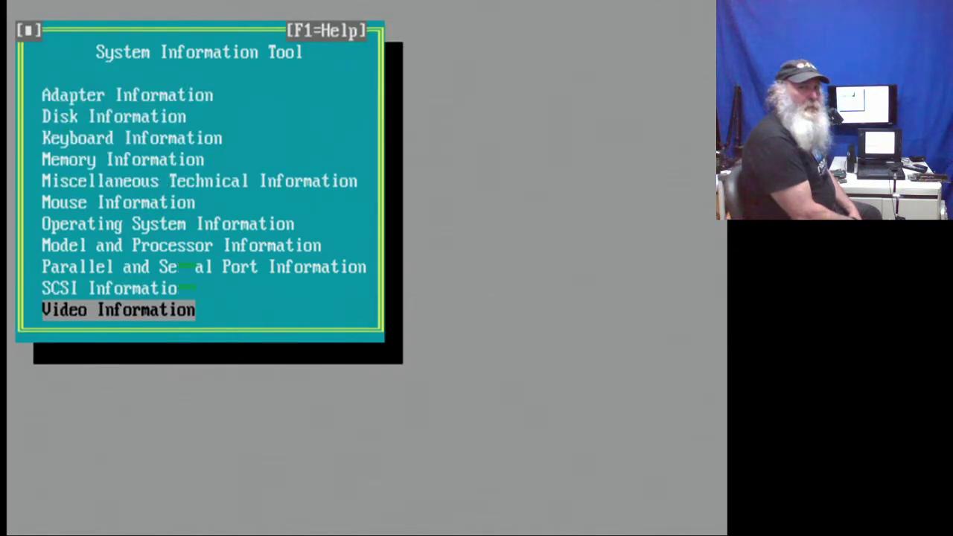
{"action": "key", "text": "Return"}
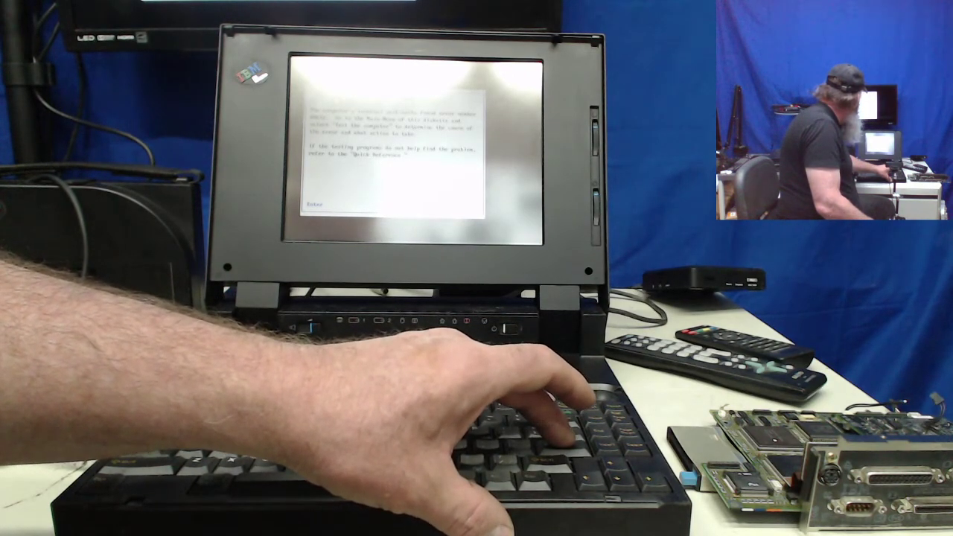
Continue past the startup error screen on the laptop and run the first choice of the main menu
{"action": "key", "text": "Return"}
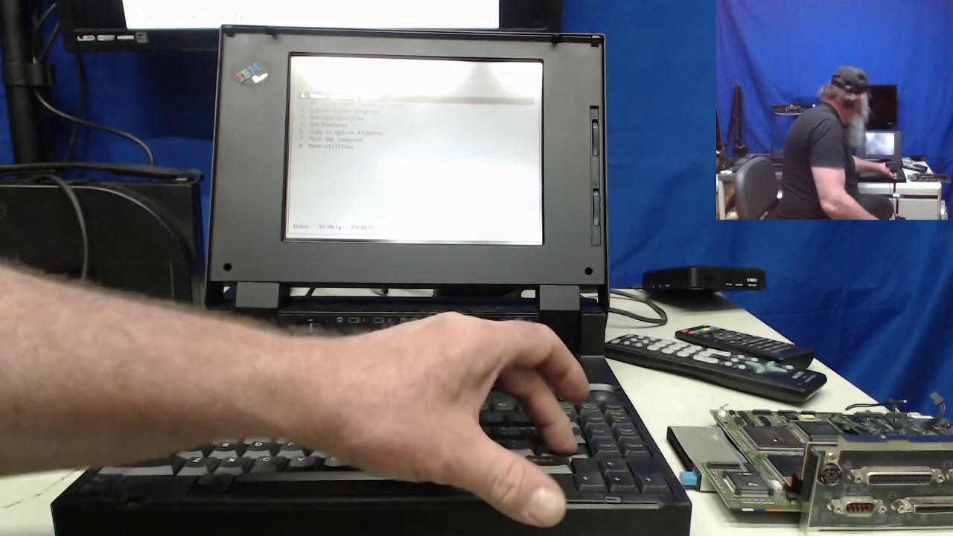
{"action": "key", "text": "Return"}
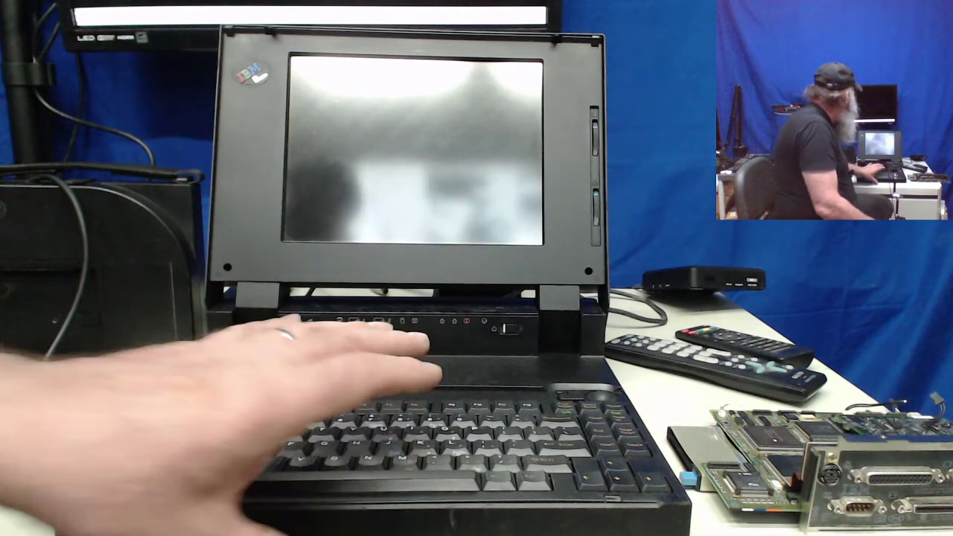